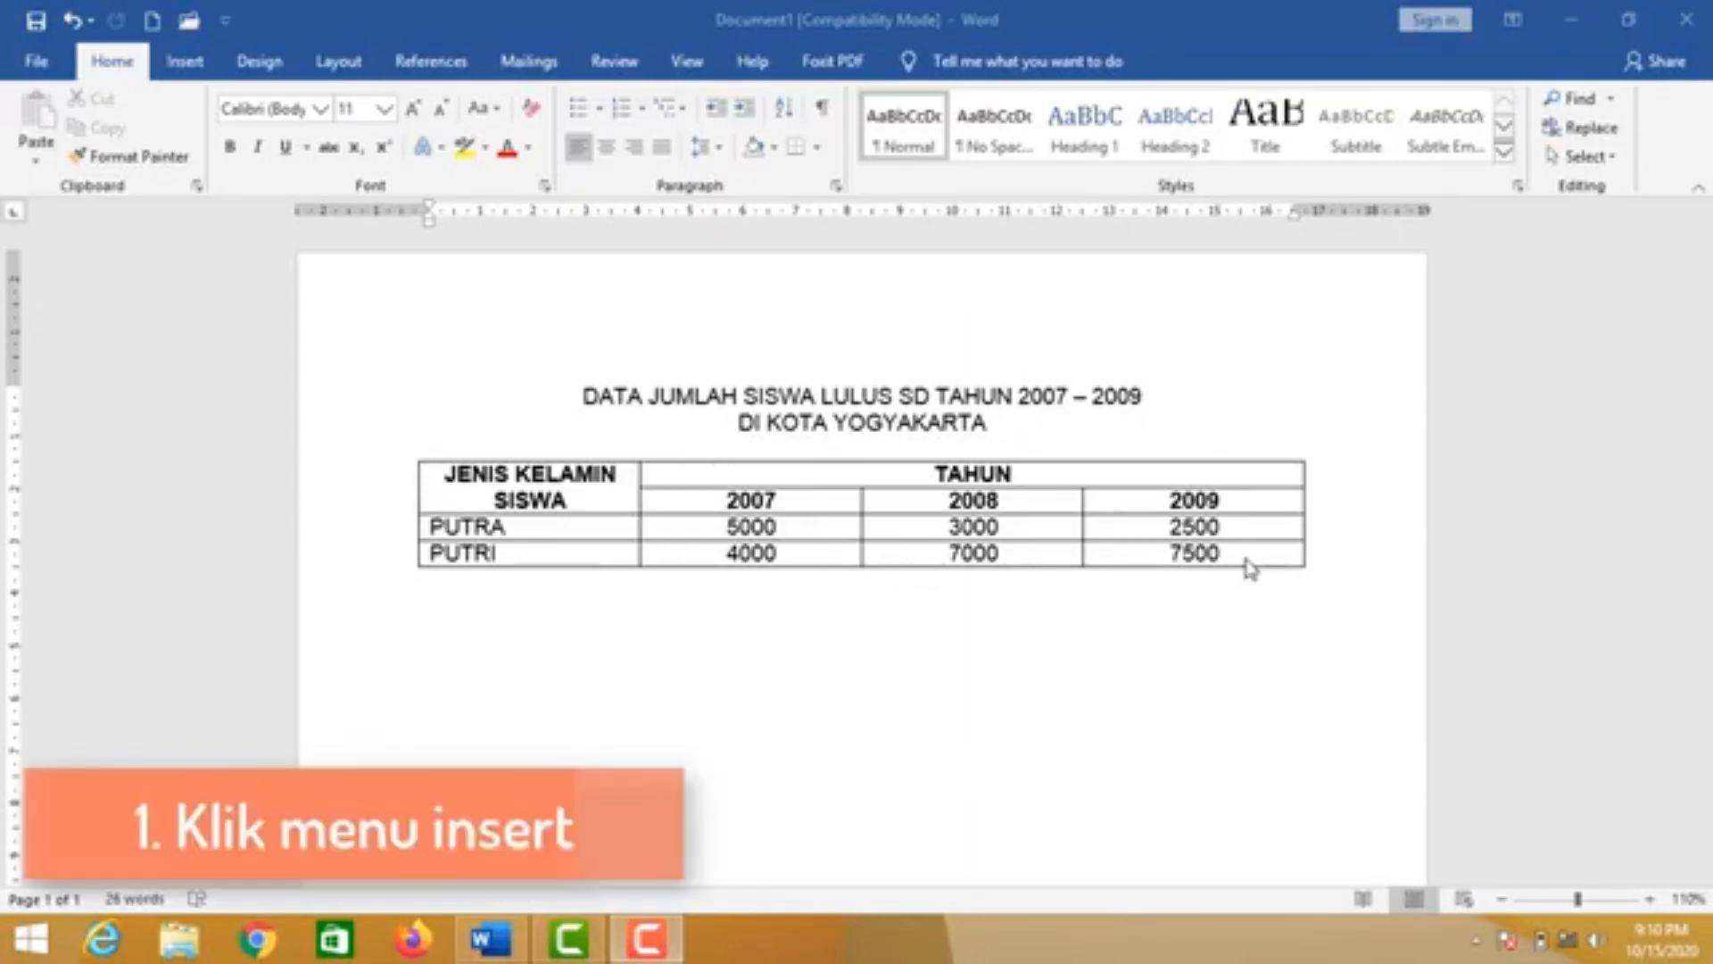
Browse the available chart types, and insert a Clustered Column chart below the student data table.
click(188, 63)
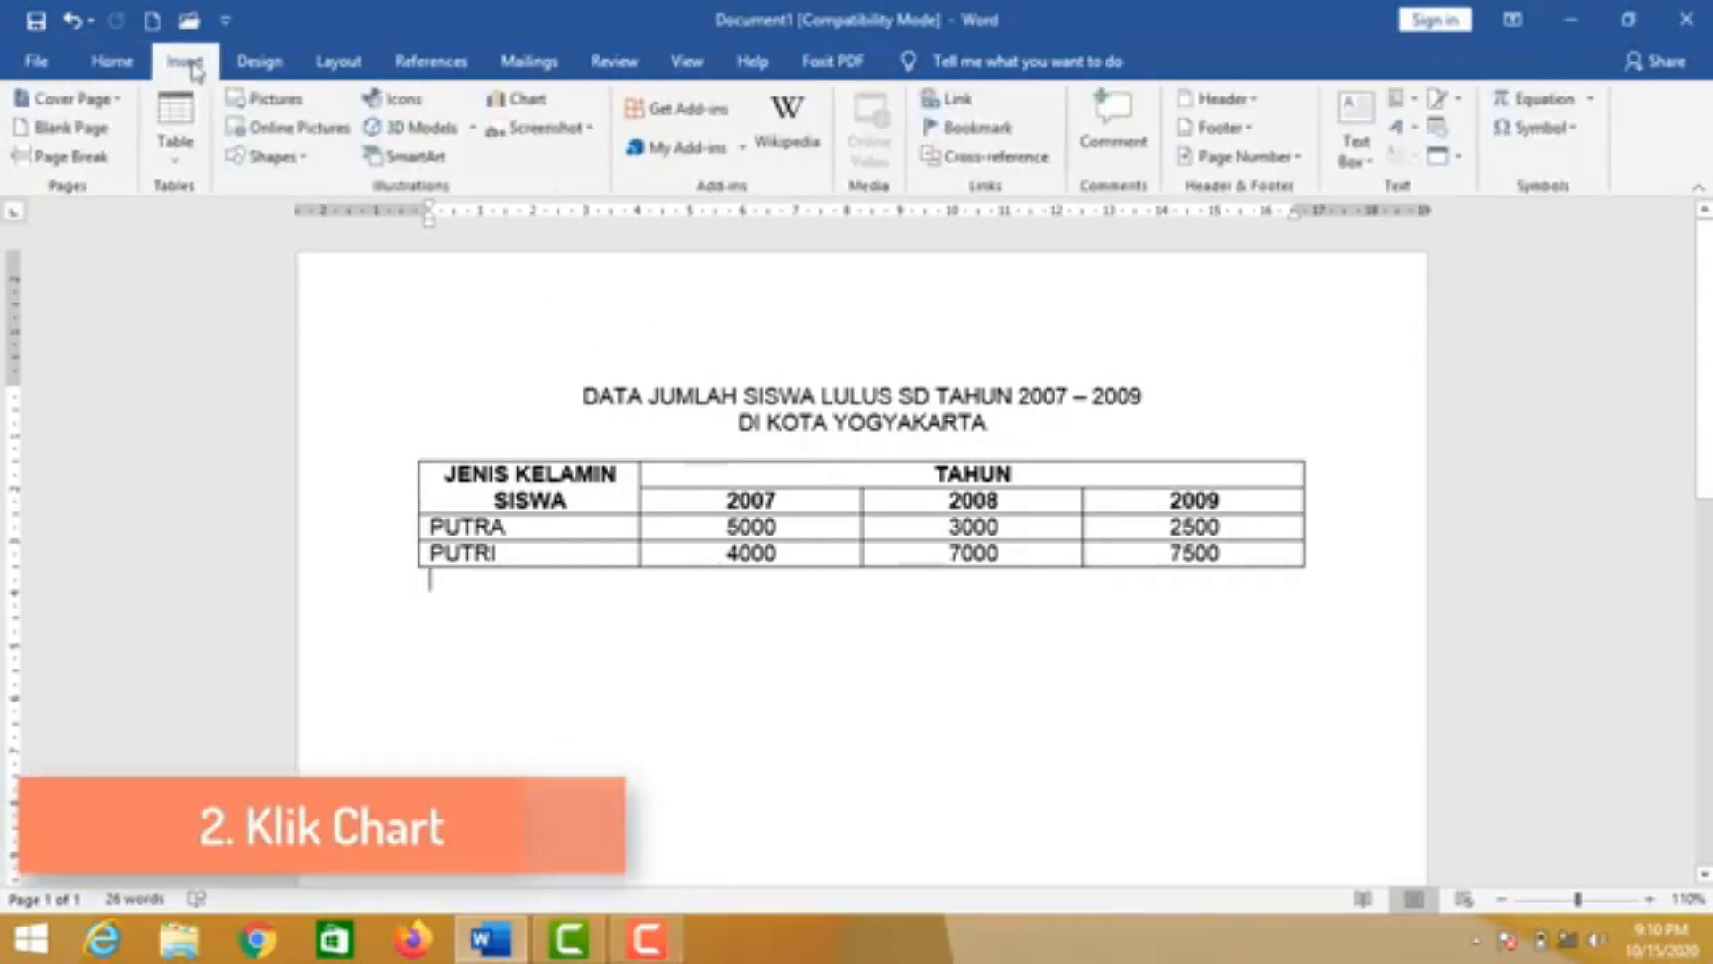
click(546, 105)
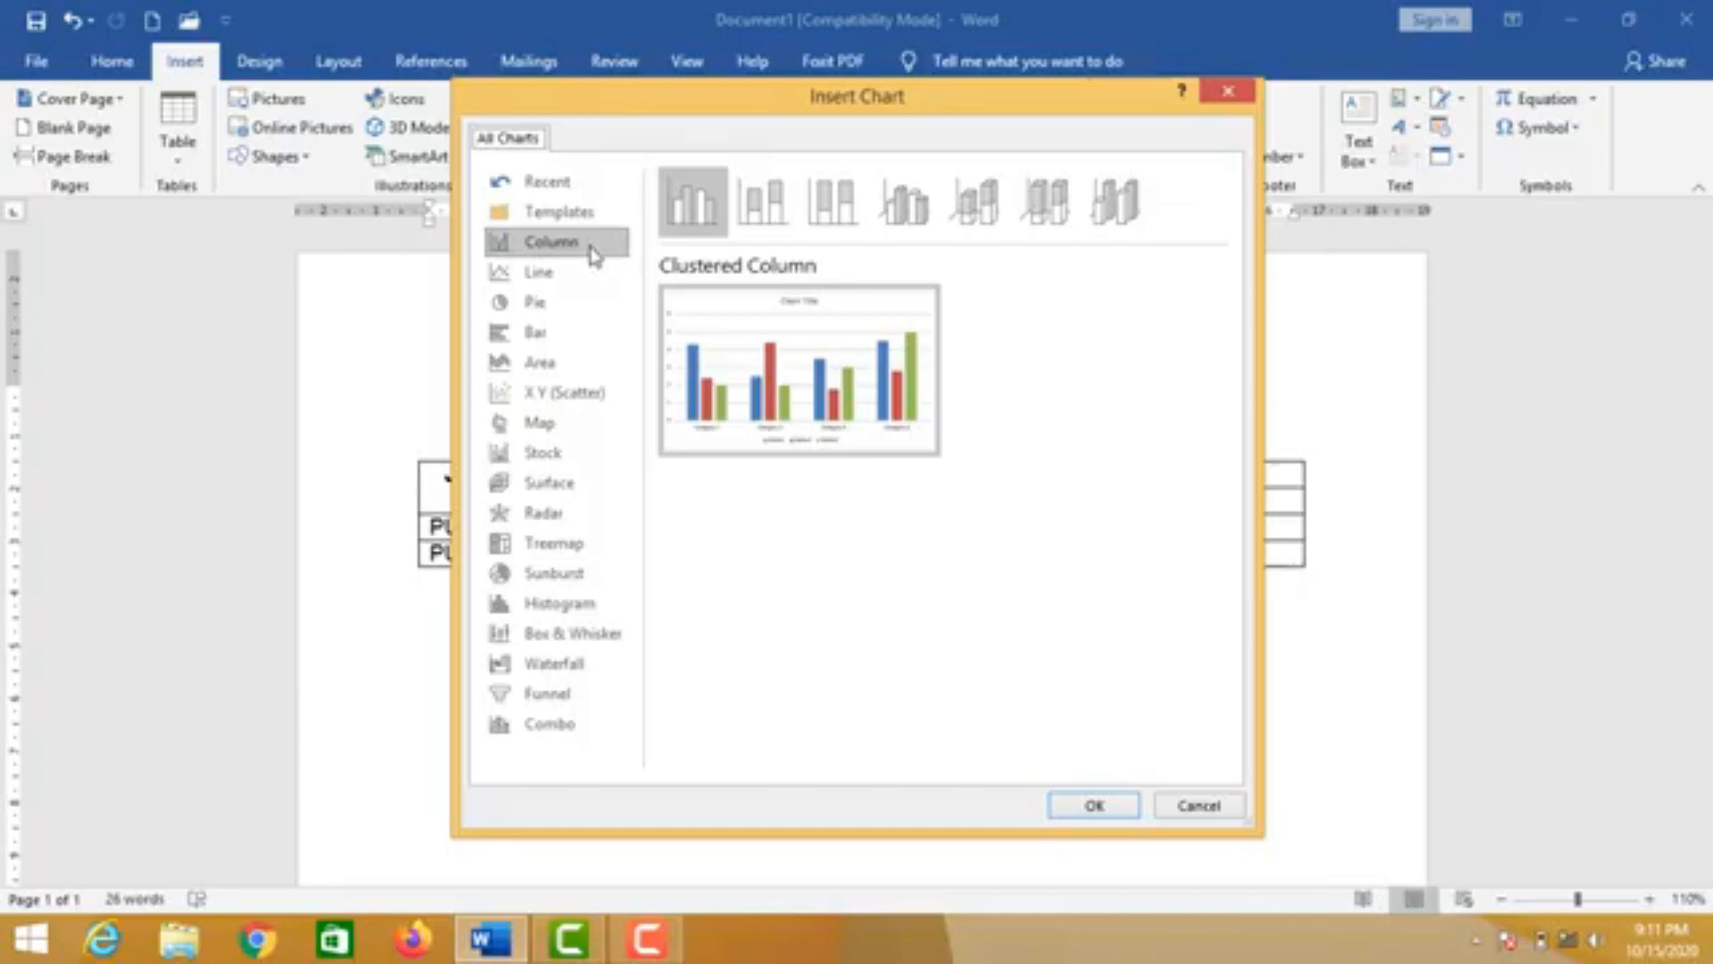
click(588, 284)
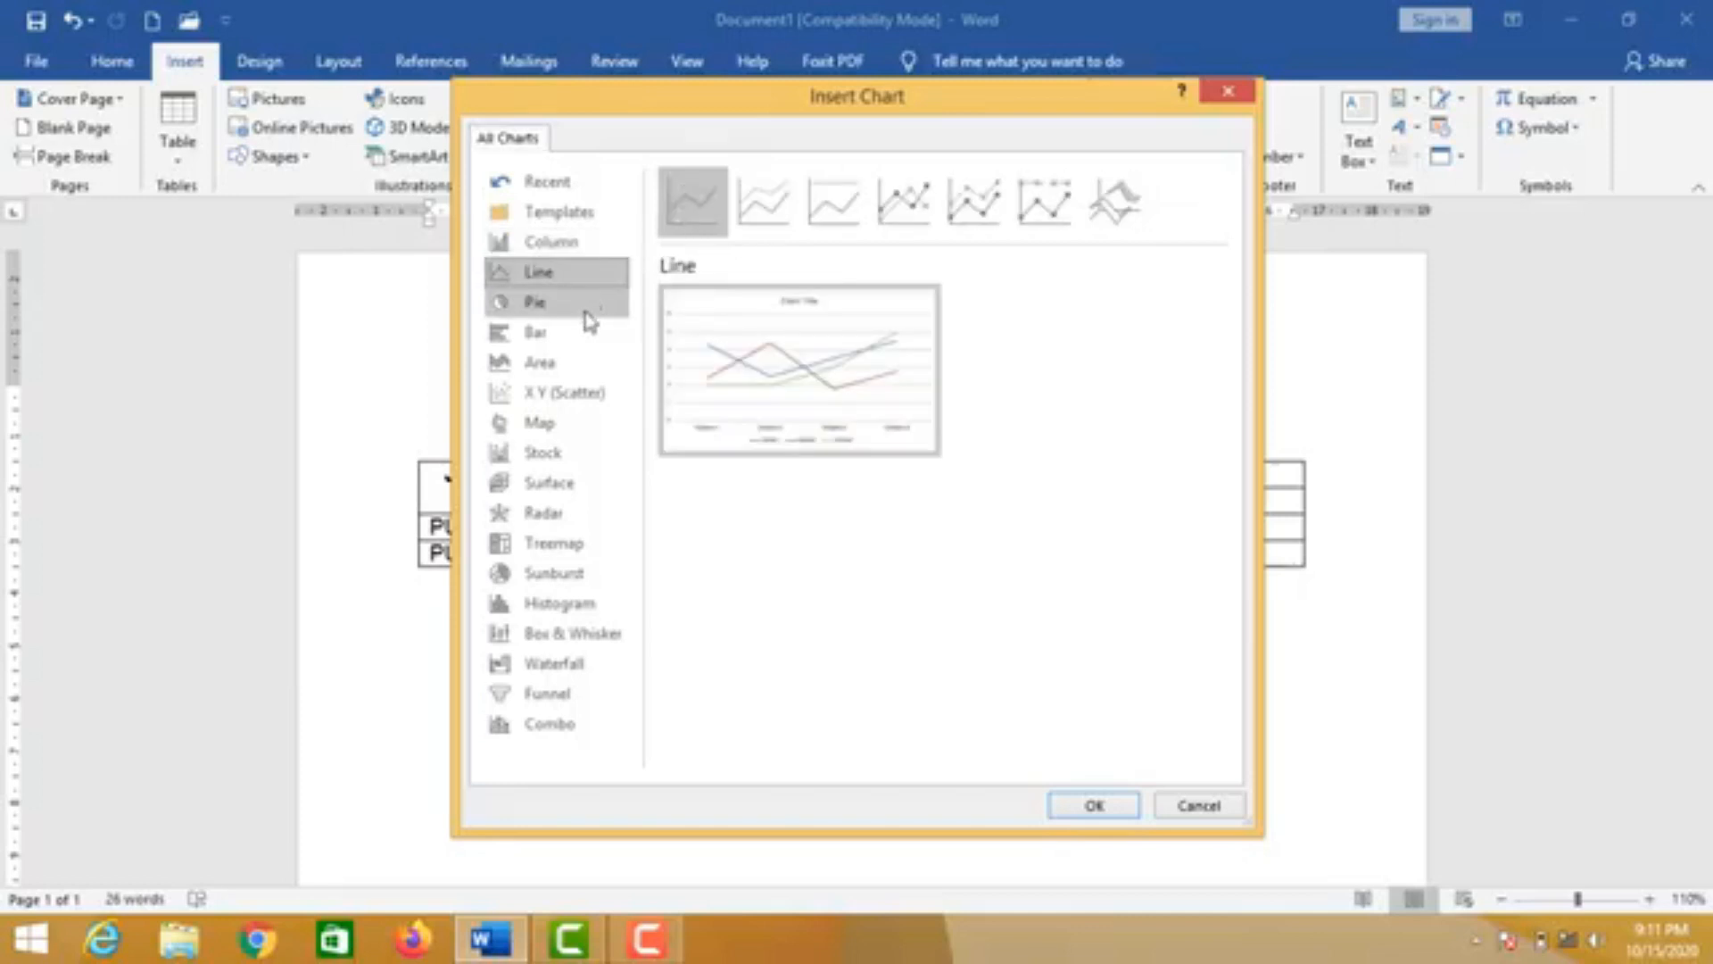
click(589, 318)
click(585, 336)
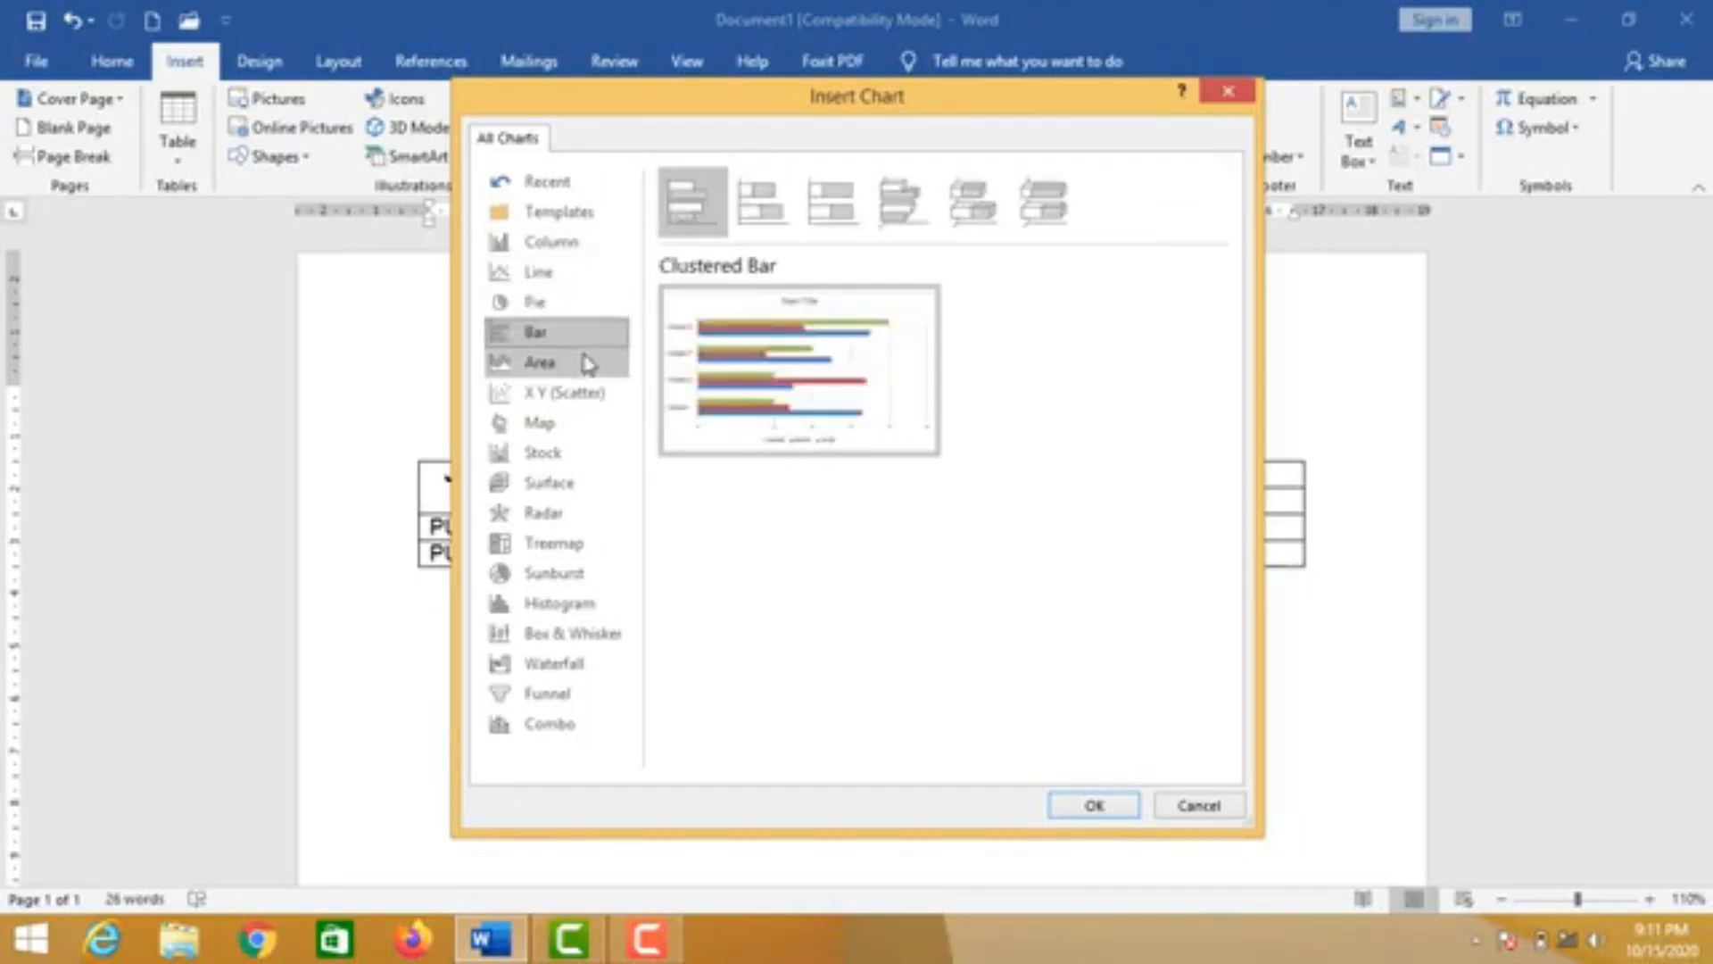
click(588, 364)
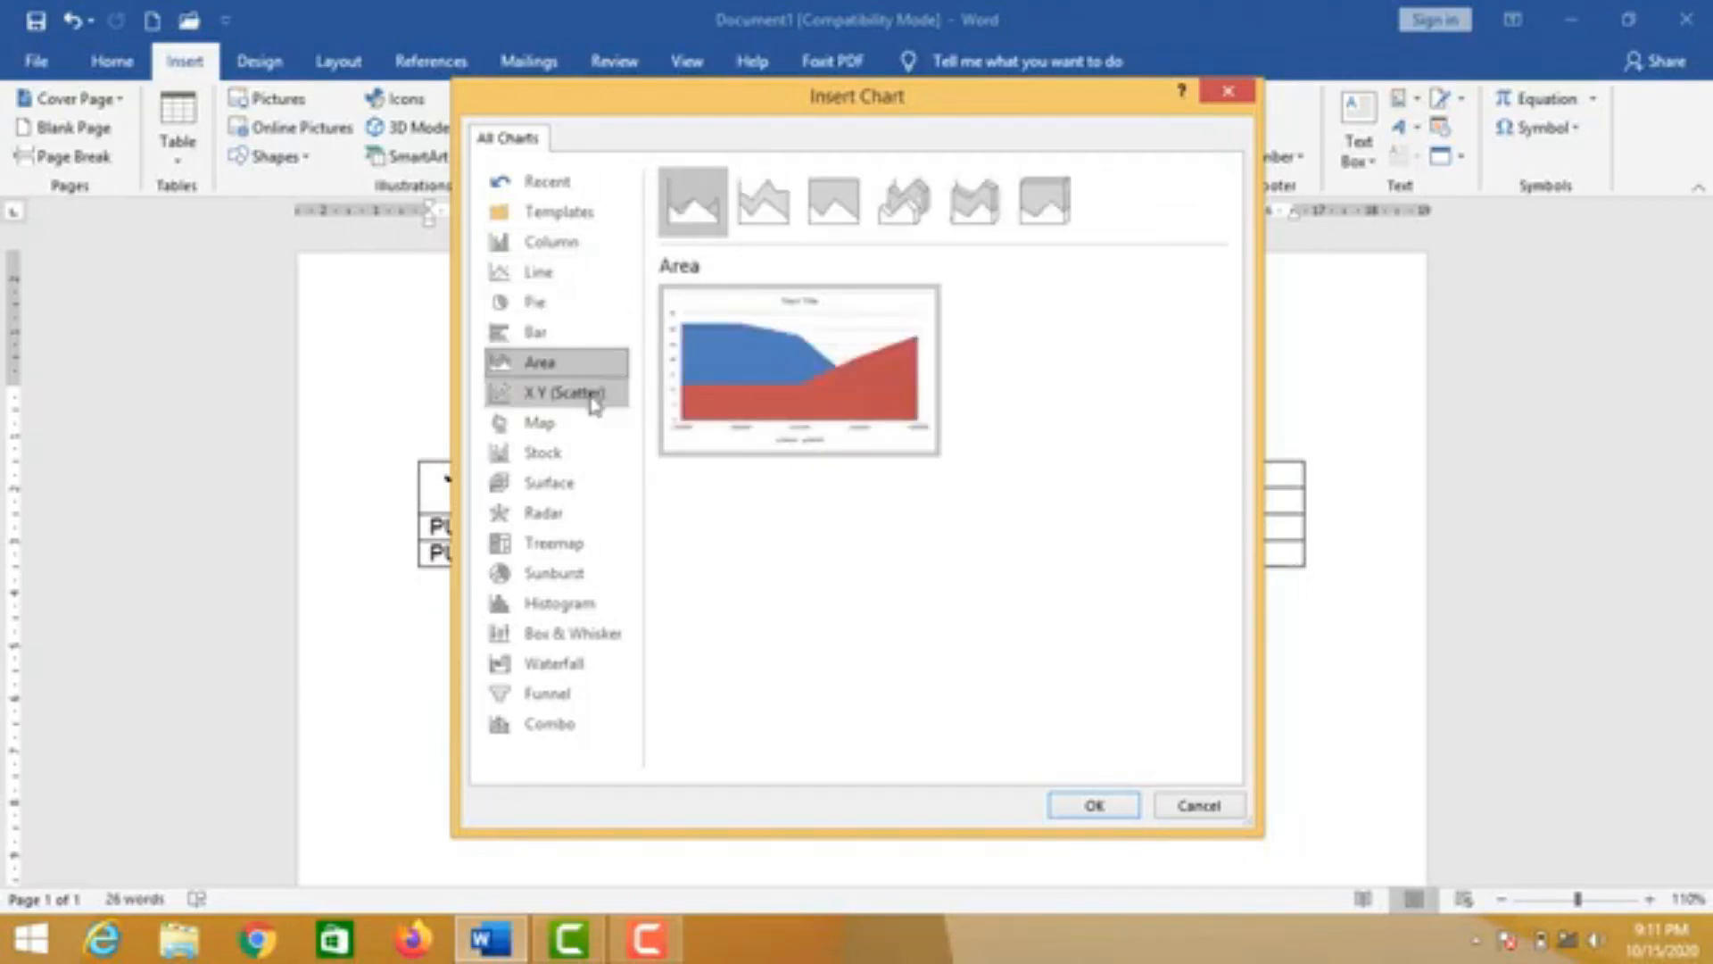
click(594, 403)
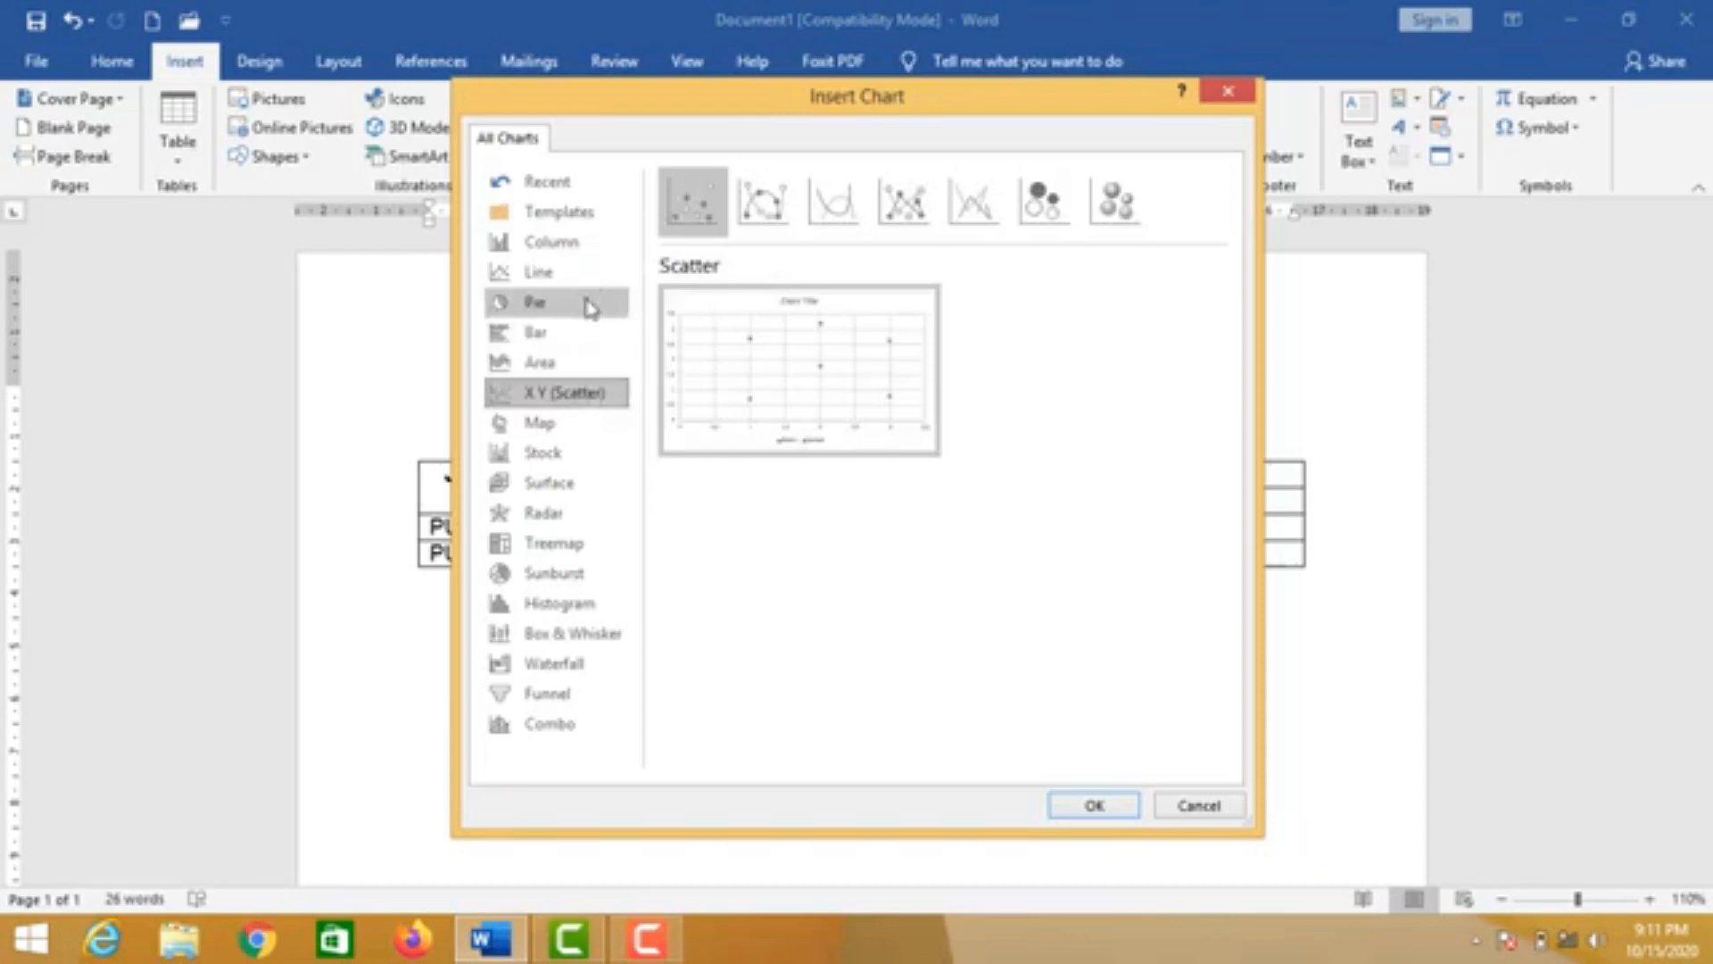
click(583, 253)
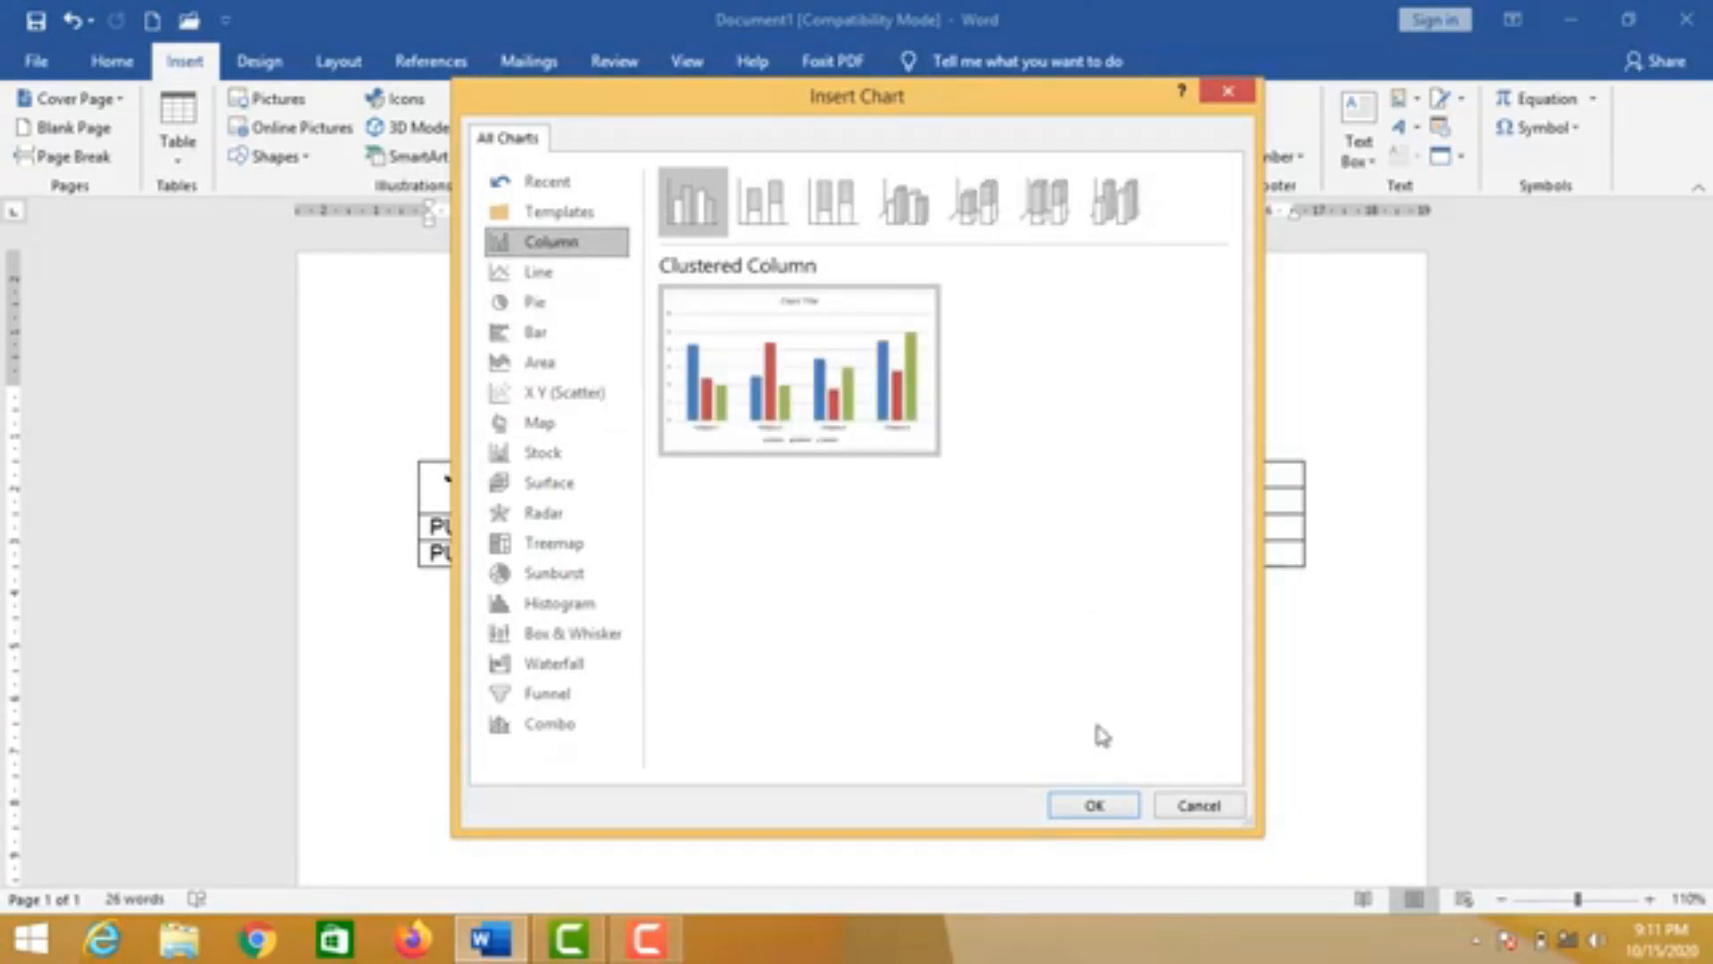
click(1098, 806)
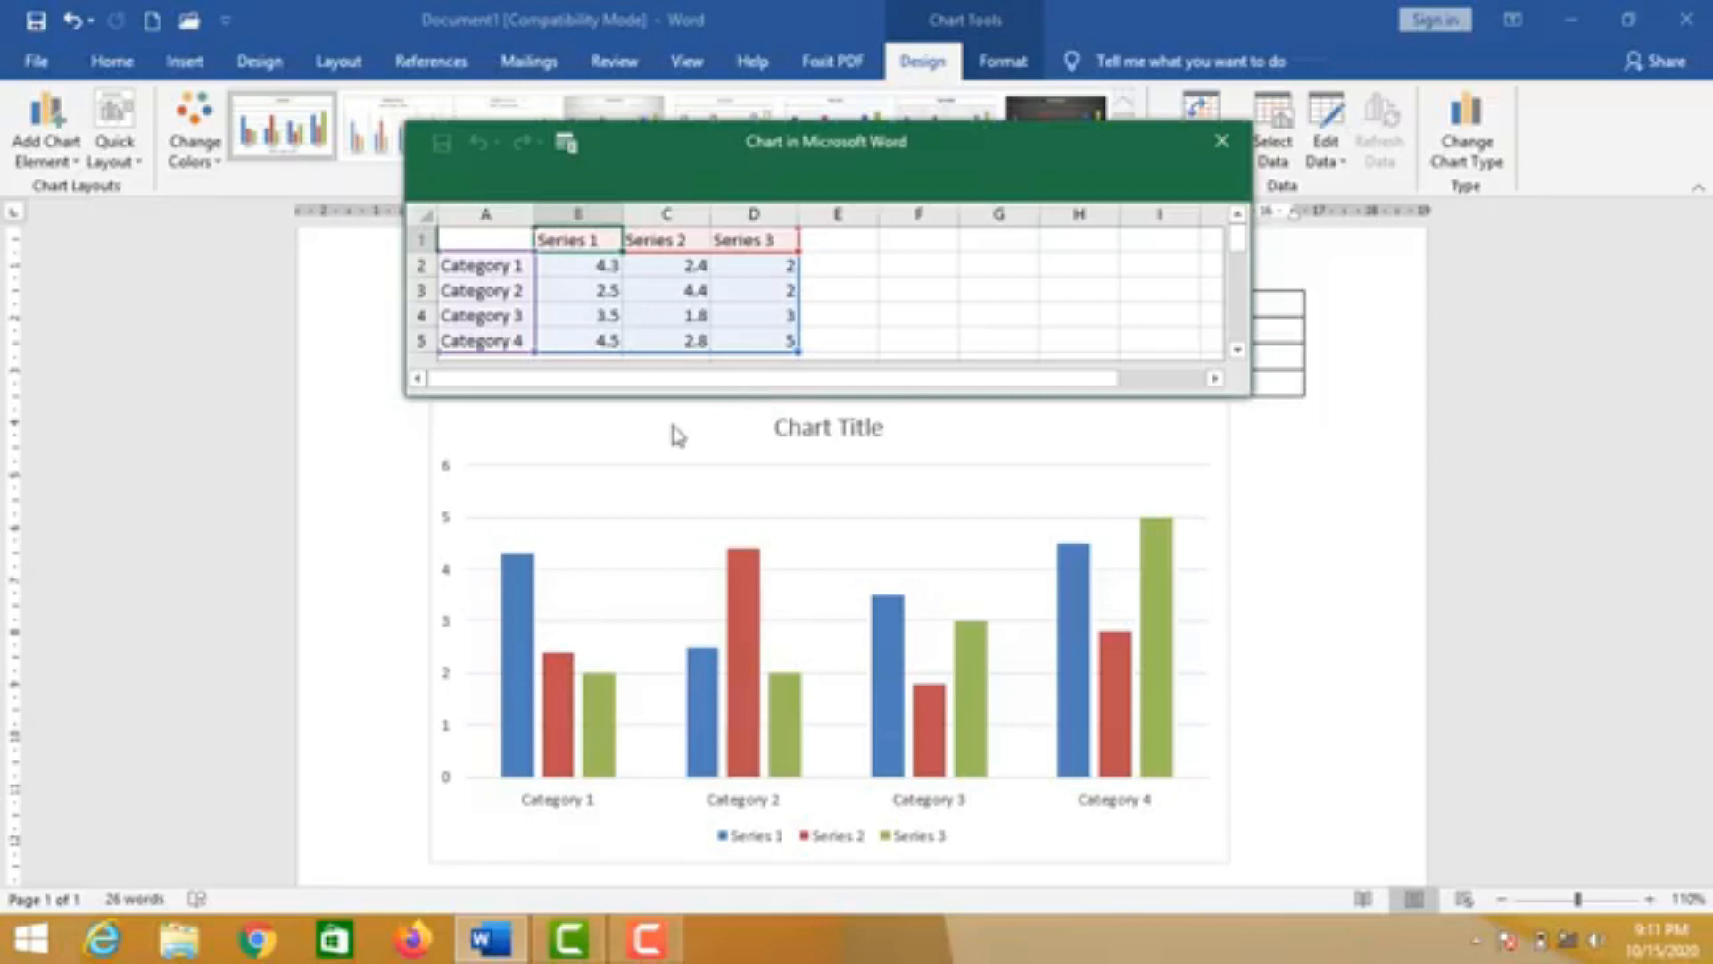
Rename the three series headers in the chart's data sheet to 2007, 2008 and 2009.
text(2007)
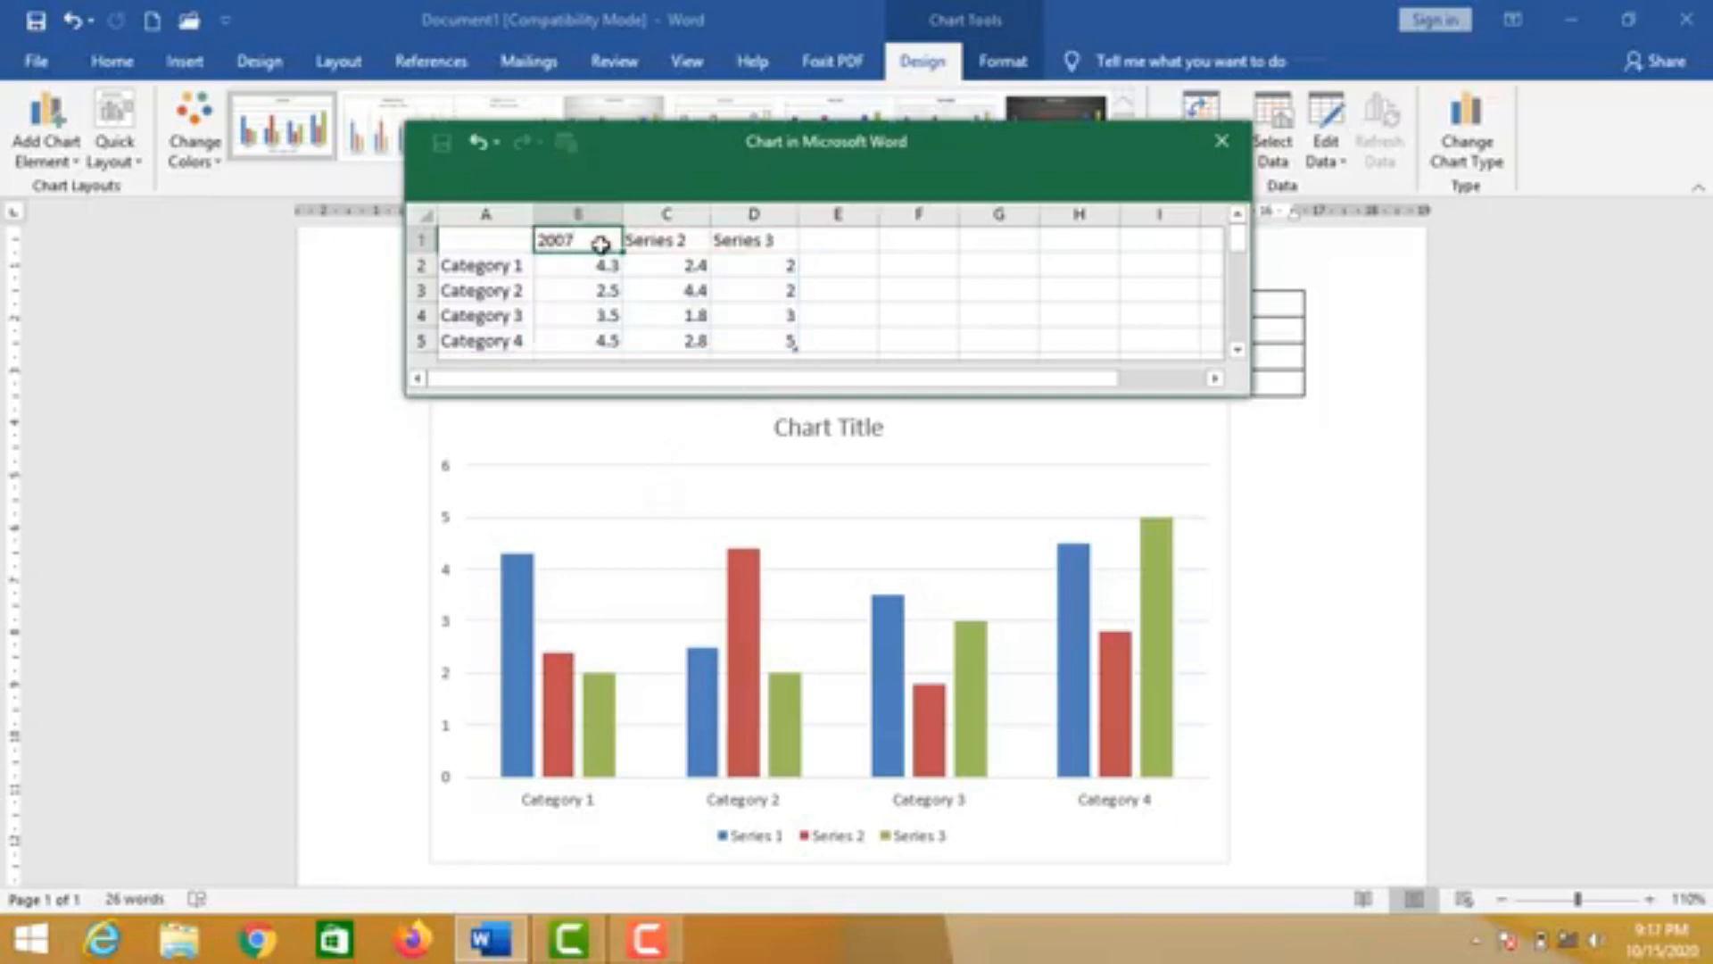
click(658, 240)
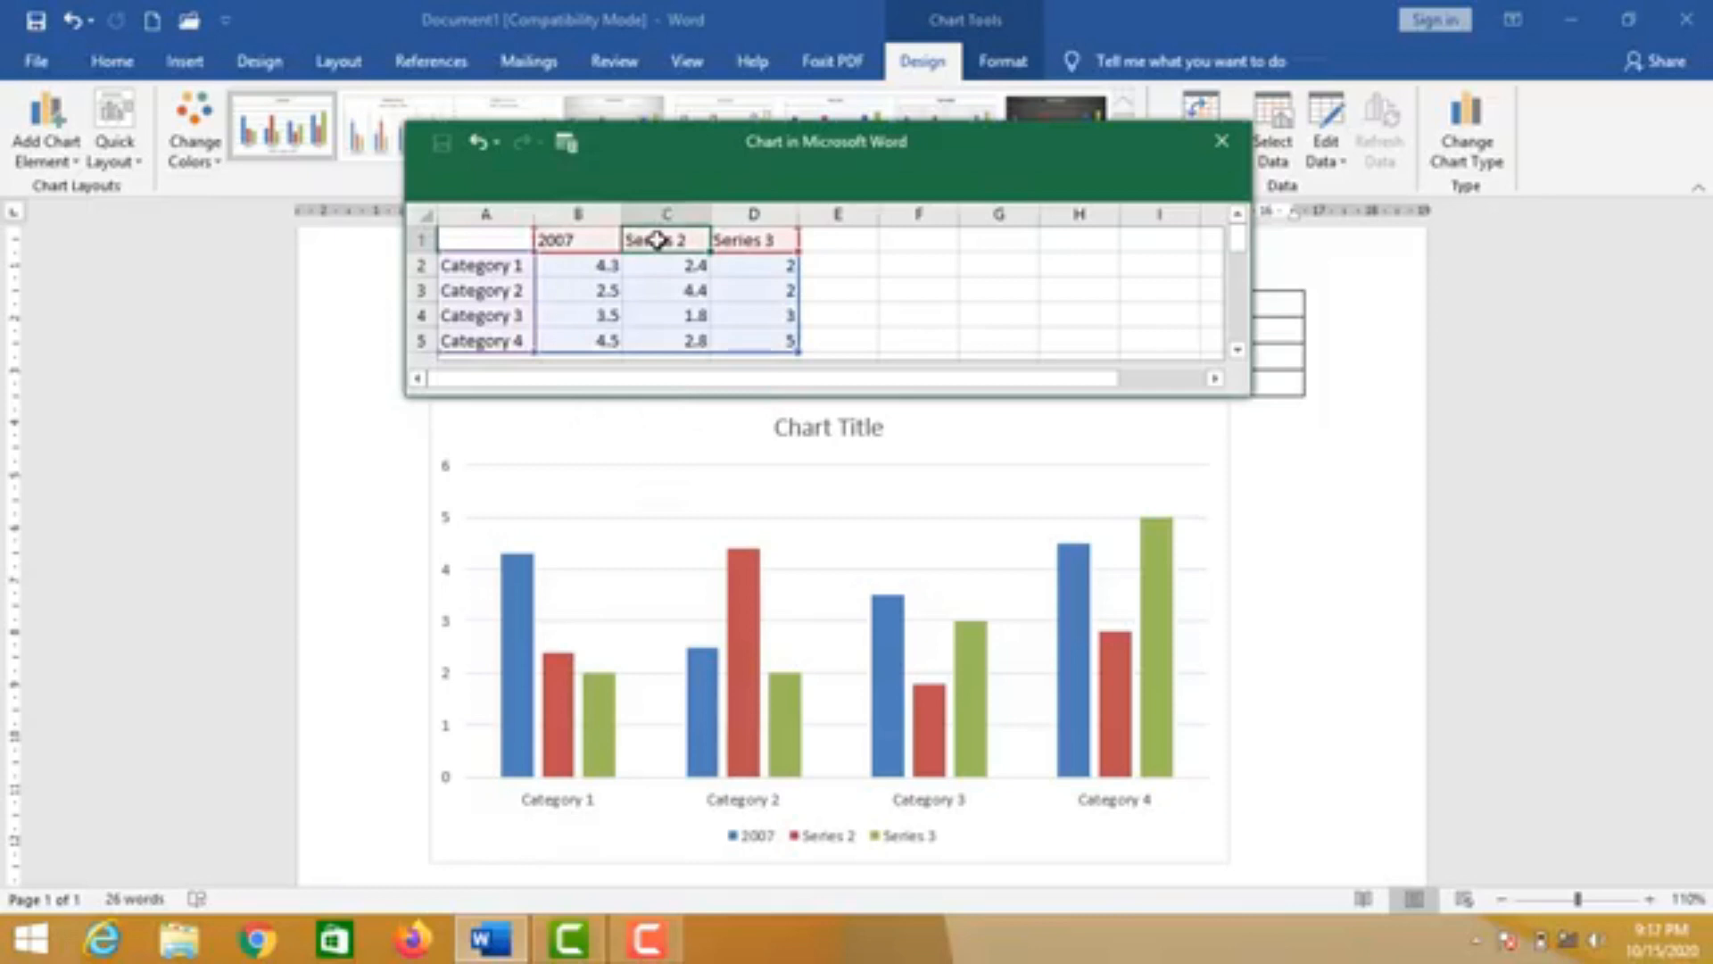
text(2008)
click(761, 240)
text(2)
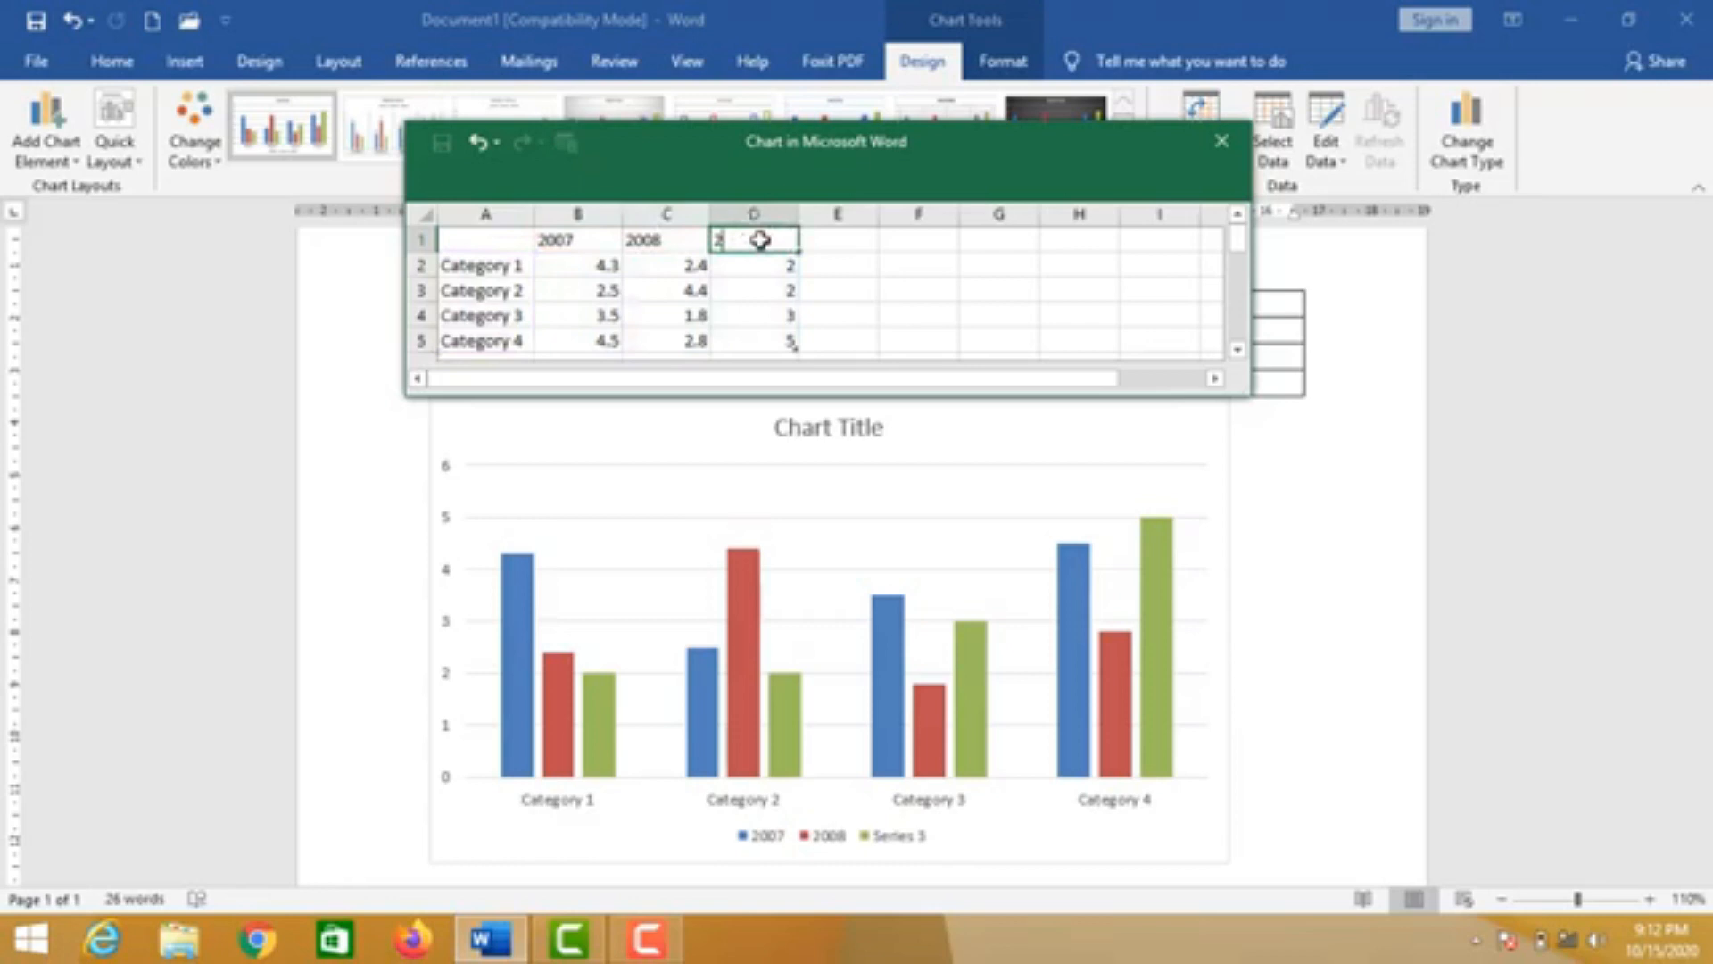
text(009)
Rename the first two categories in the chart's data sheet to PUTRA and PUTRI.
click(480, 266)
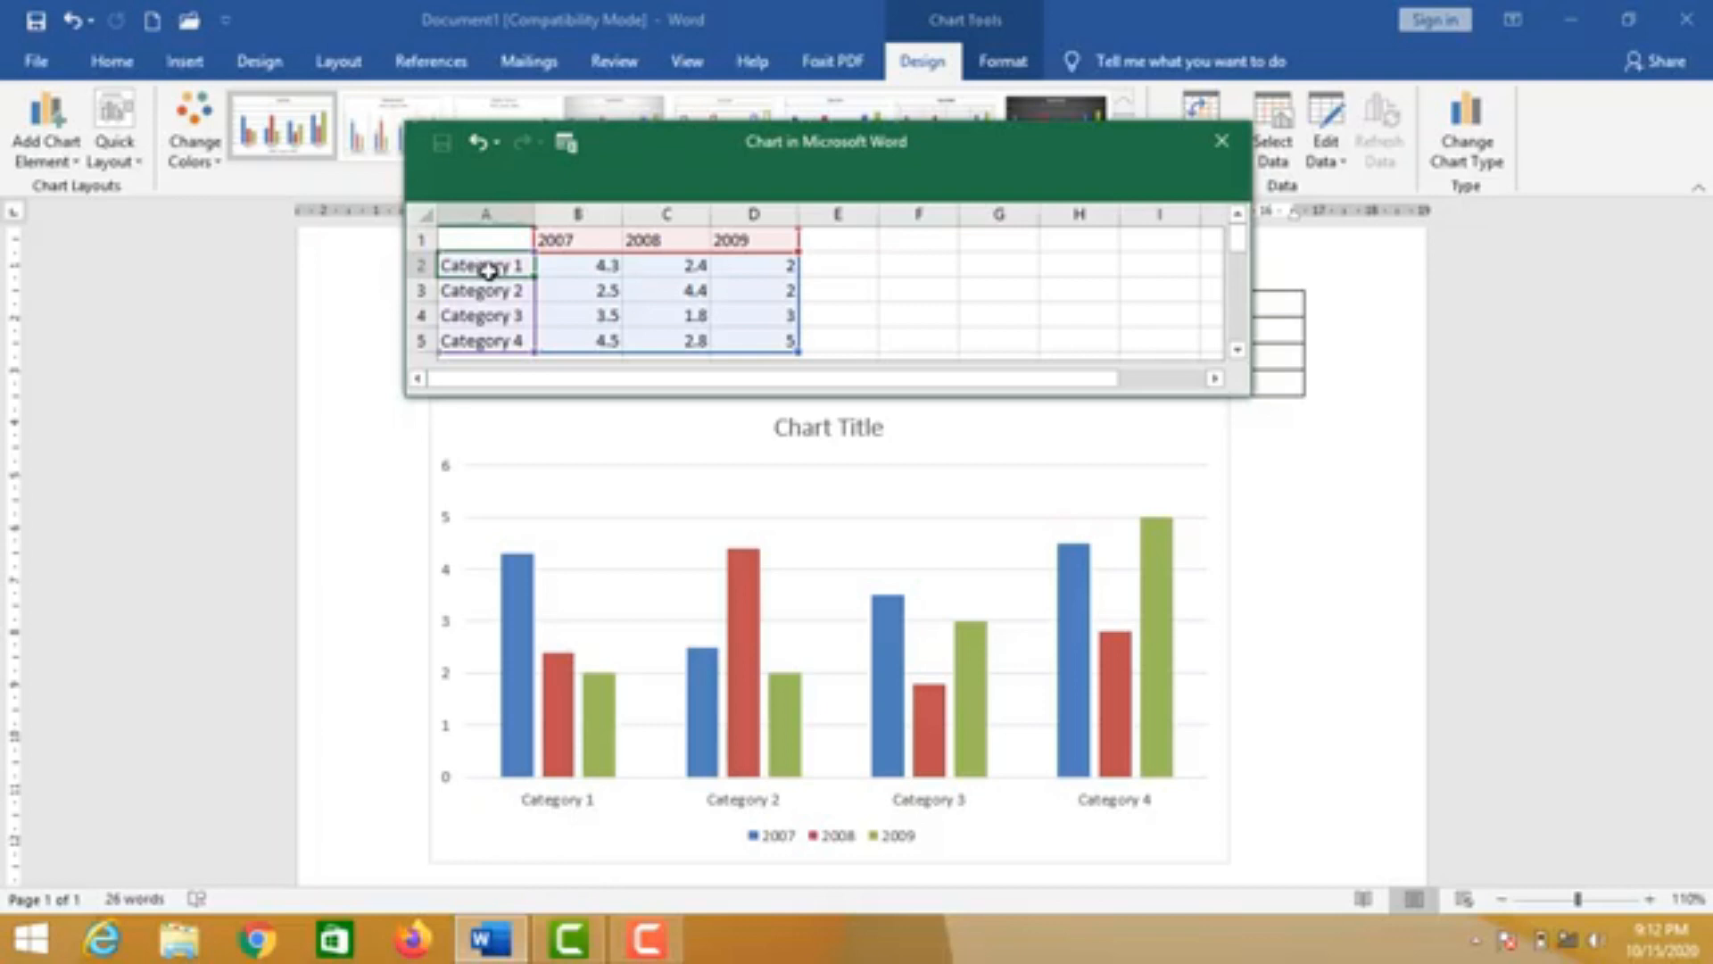
text(P)
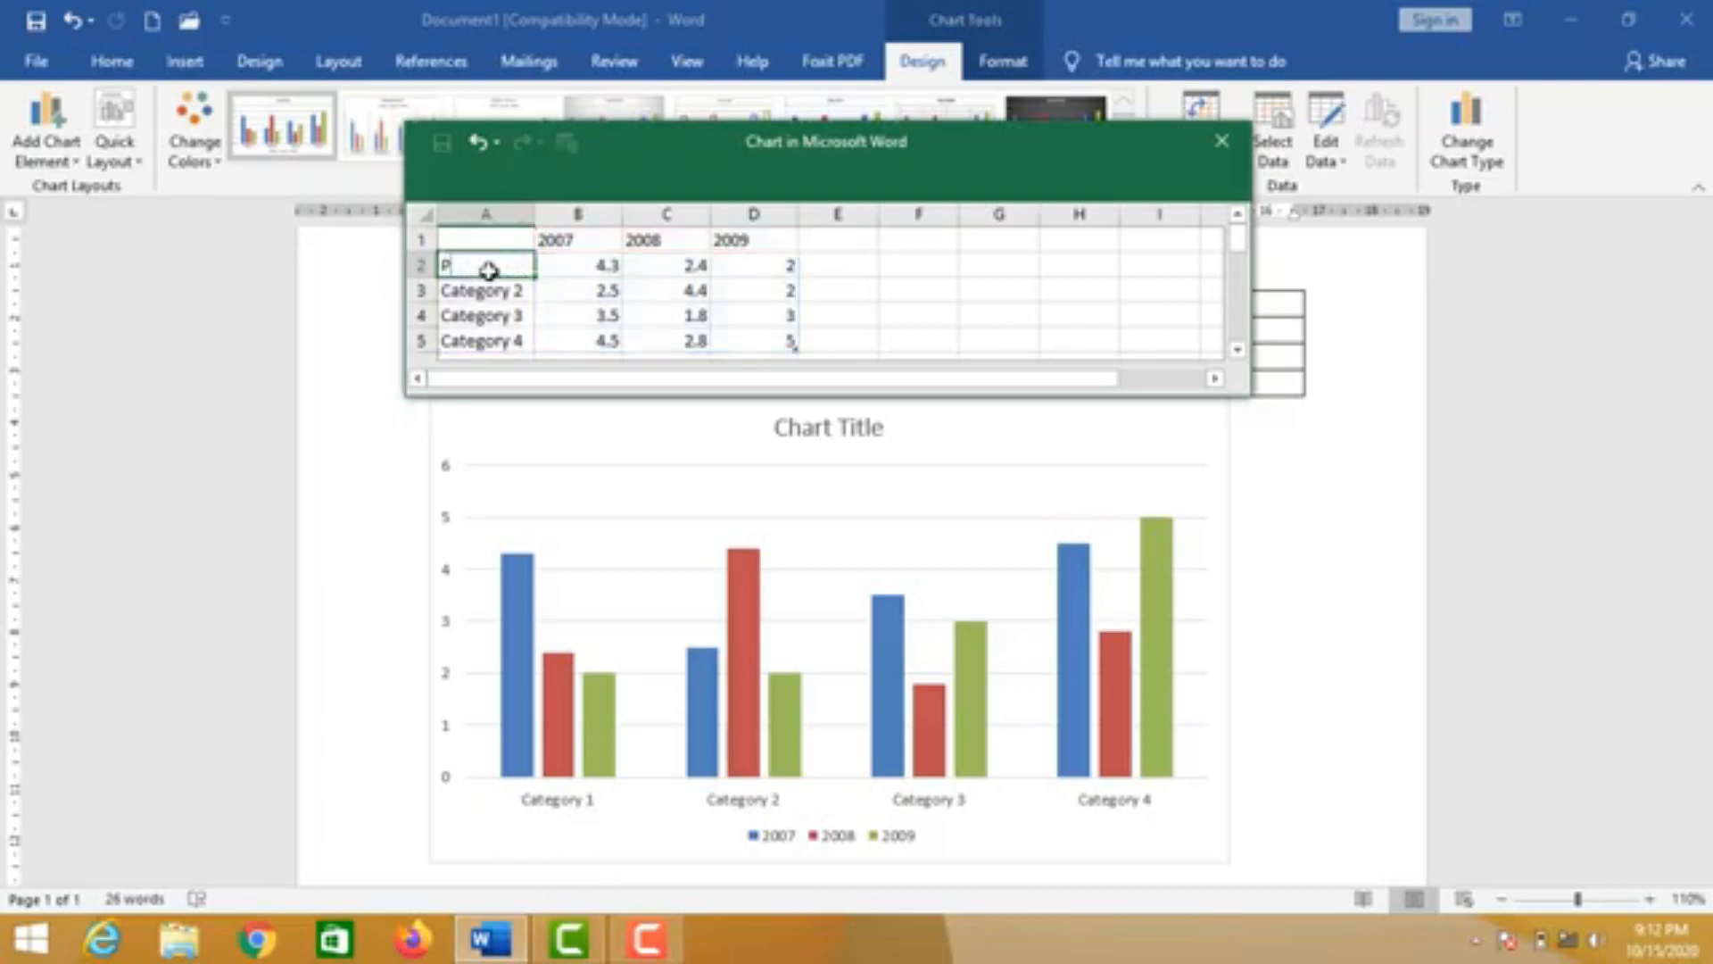
text(UTRA)
key(Return)
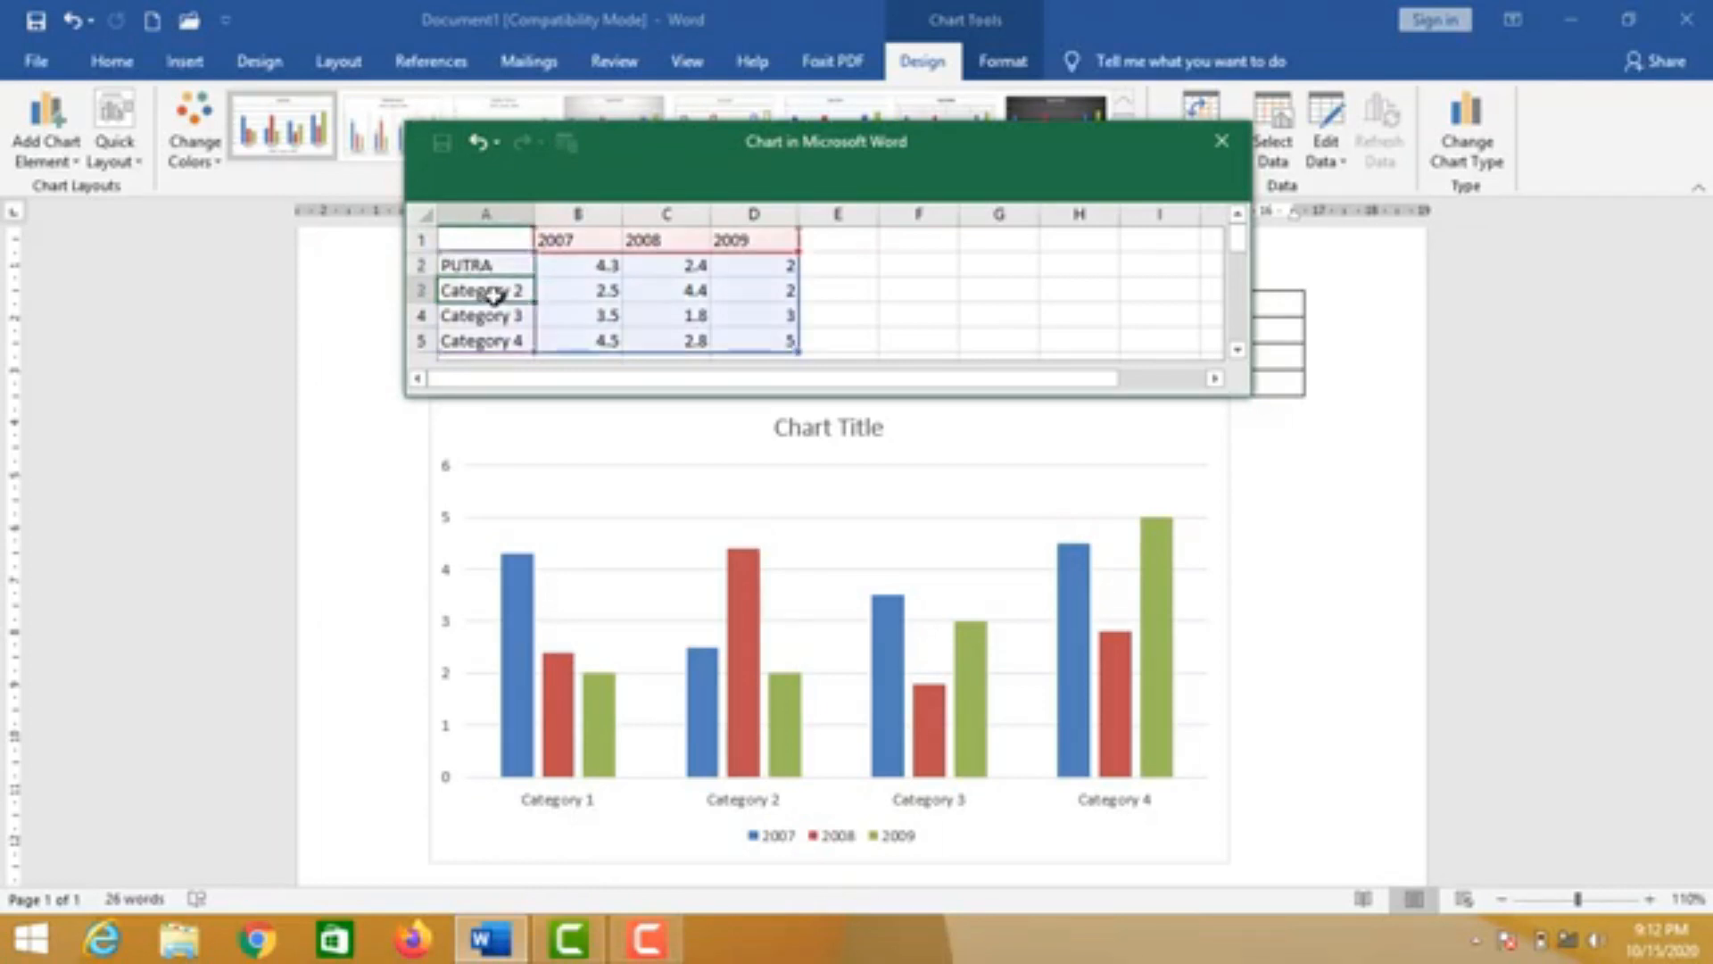
text(PUTRA)
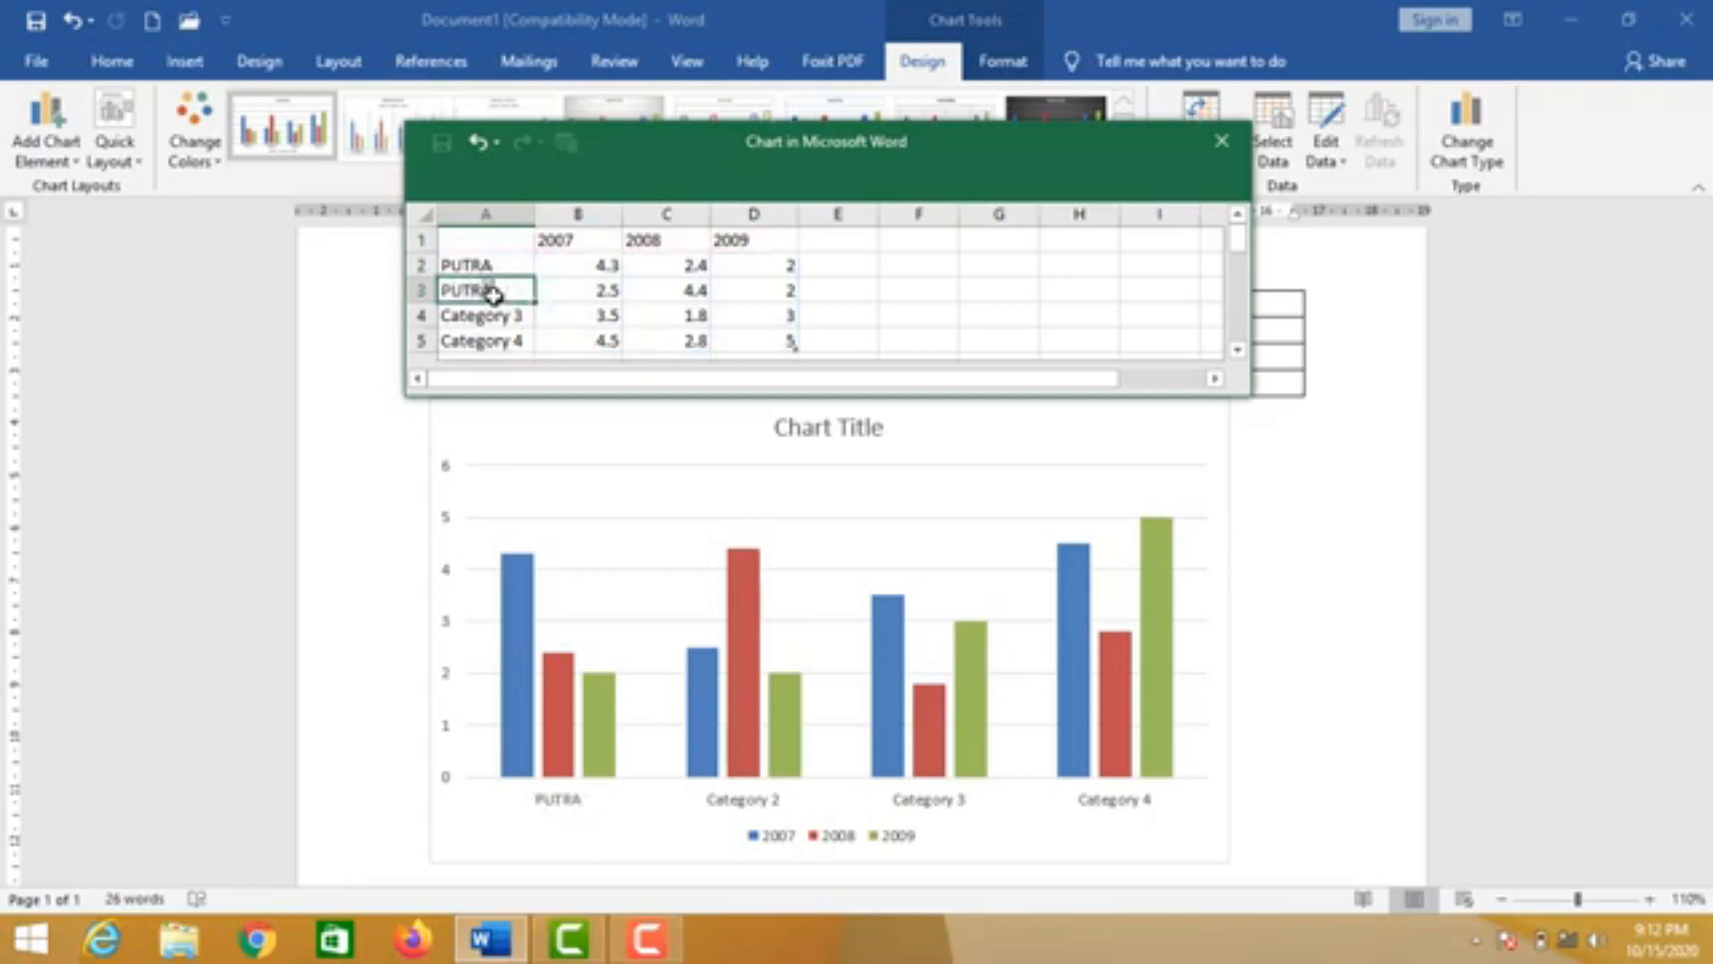
key(BackSpace)
text(I)
Enter the 2007 values in the chart data: 5000 for PUTRA and 4000 for PUTRI.
click(594, 270)
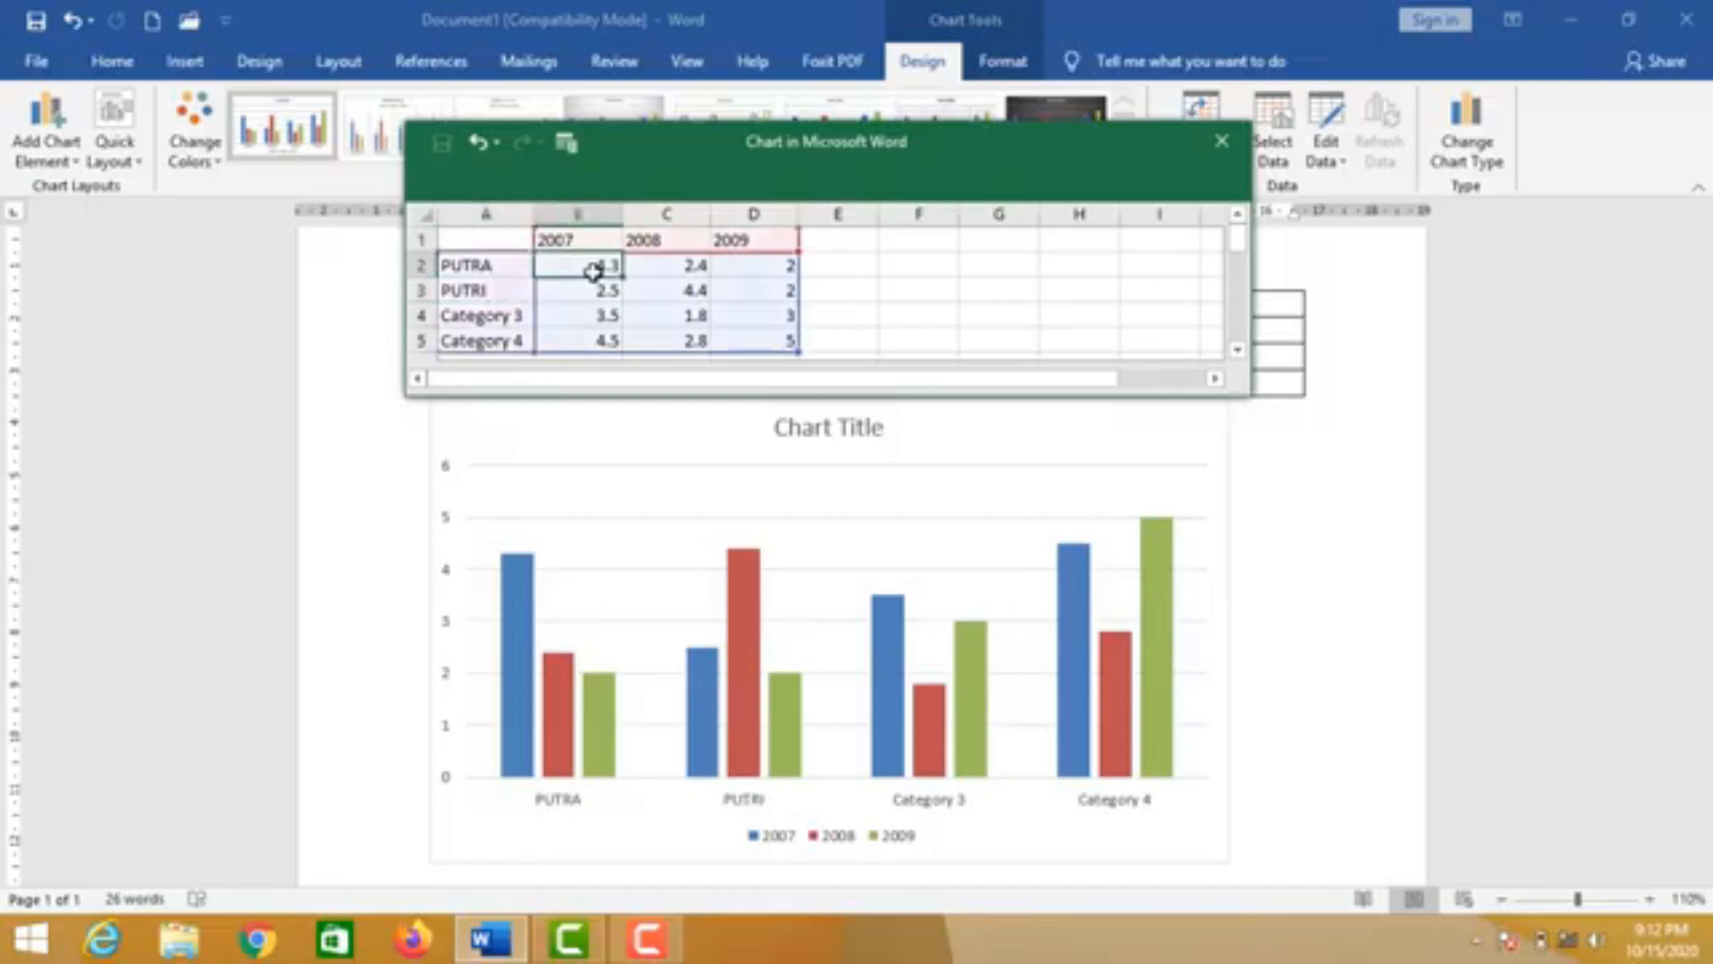
text(3900)
key(Return)
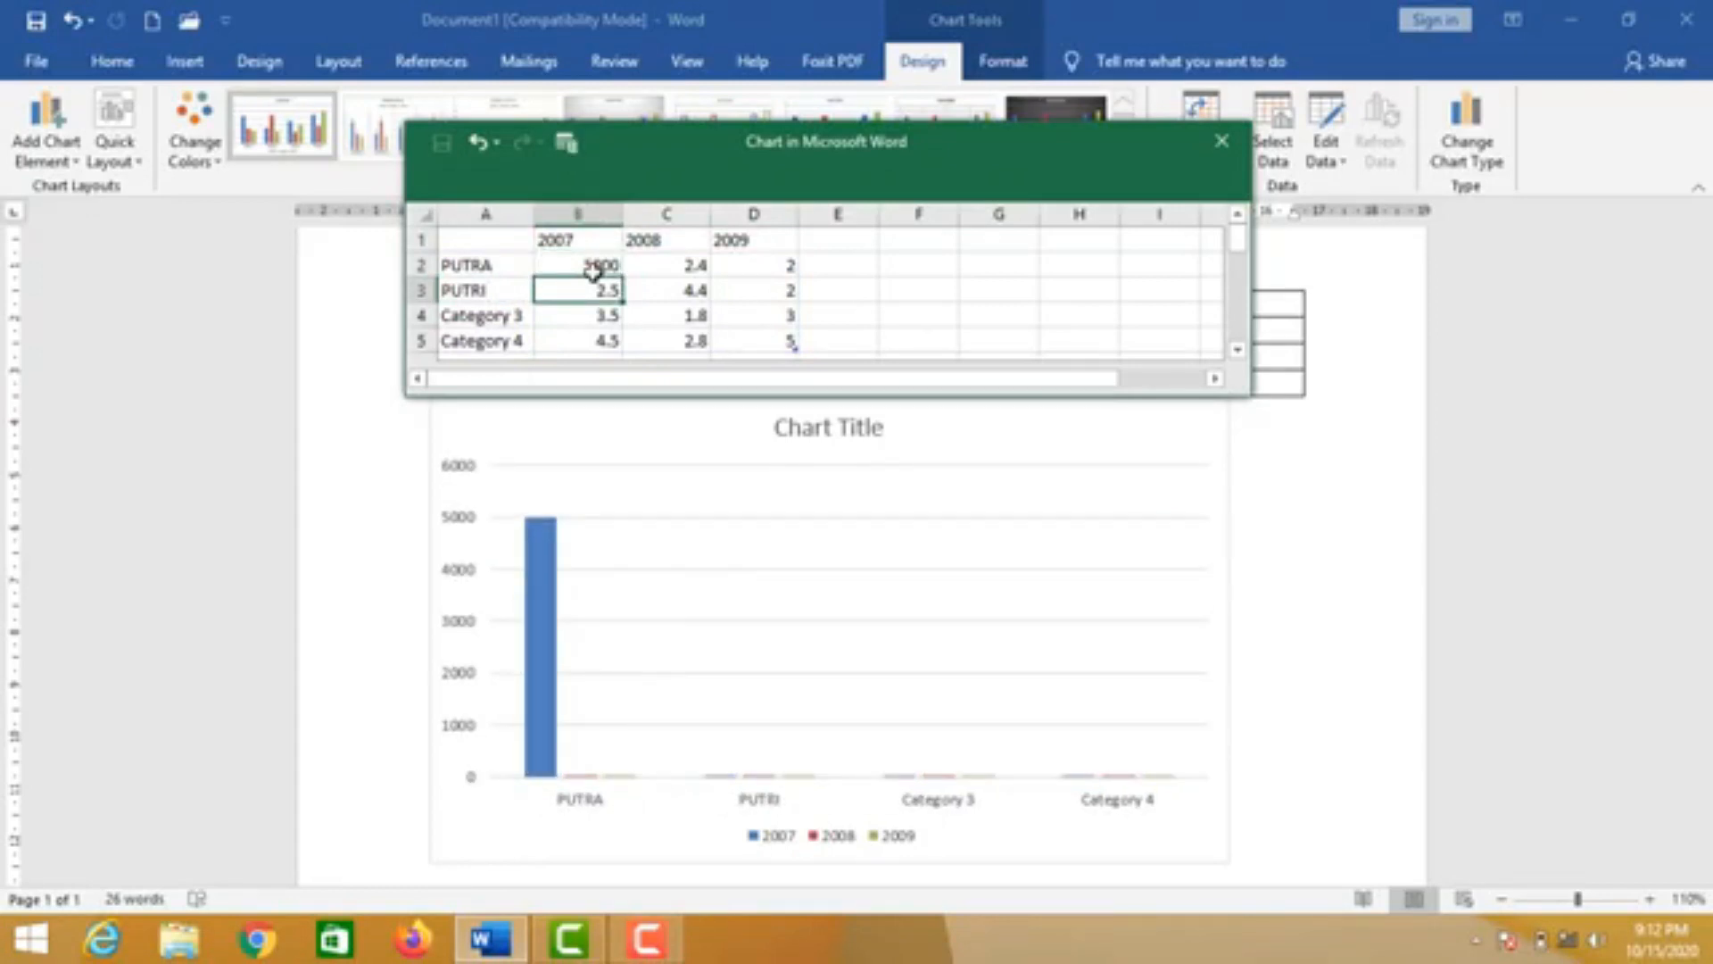
text(4000)
key(Tab)
Enter the 2008 values in the chart data: 3000 for PUTRA and 7000 for PUTRI.
key(Up)
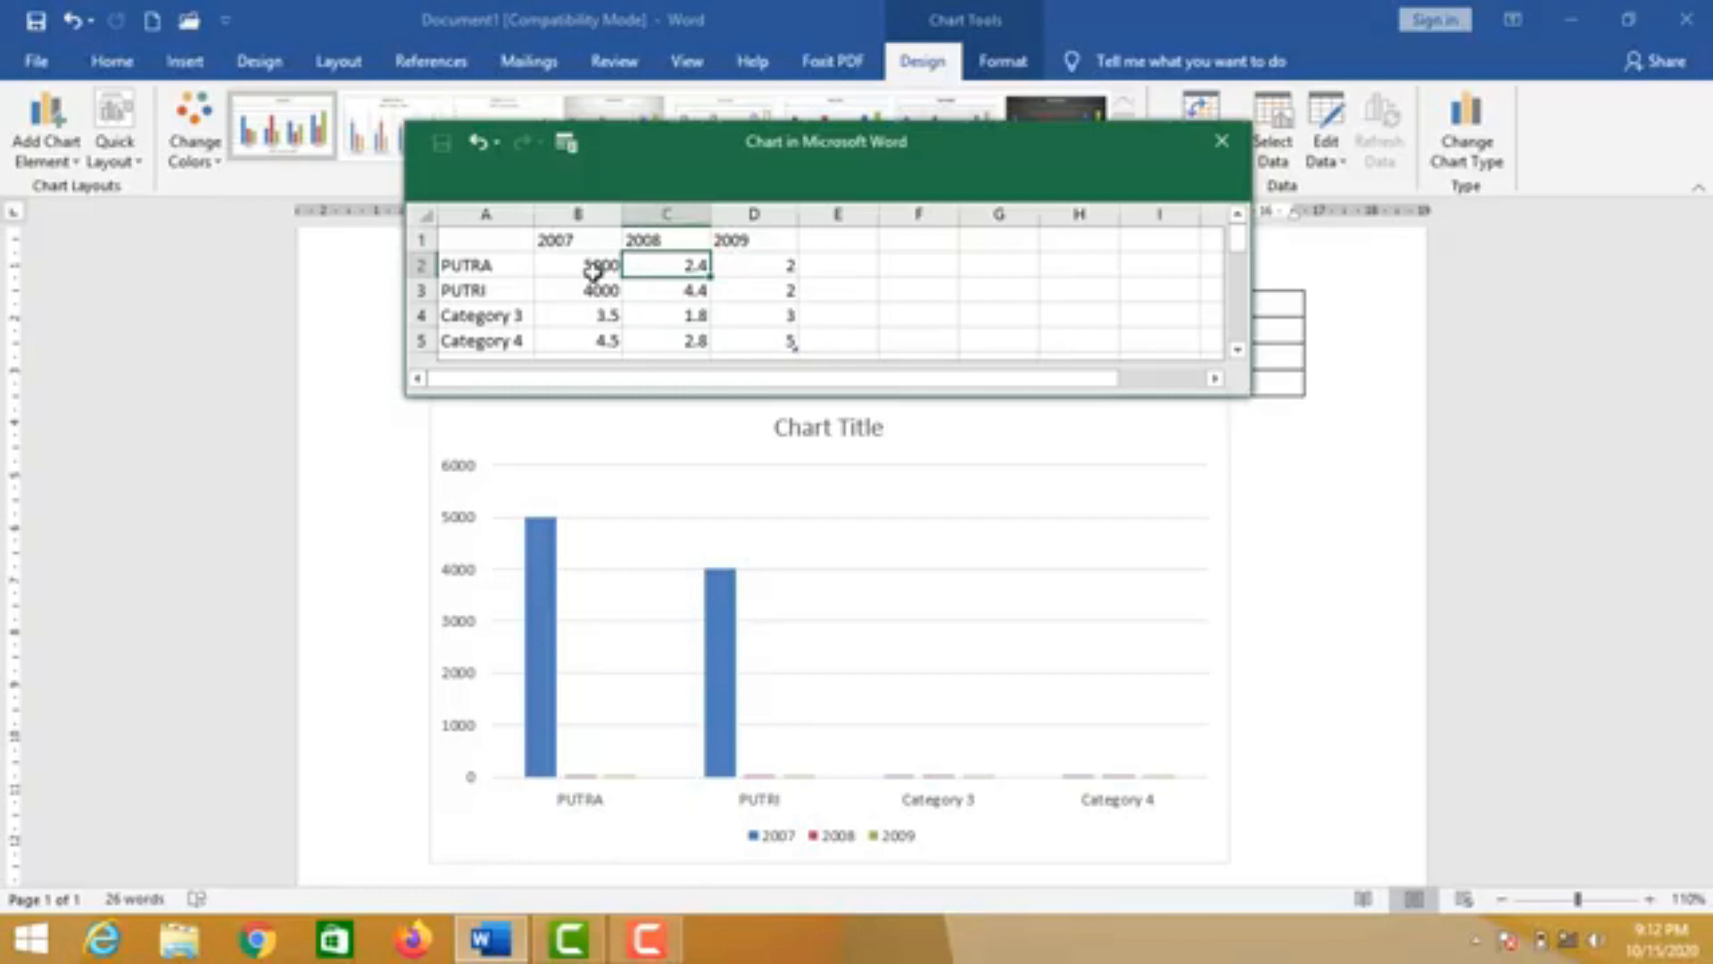
text(3000)
key(Return)
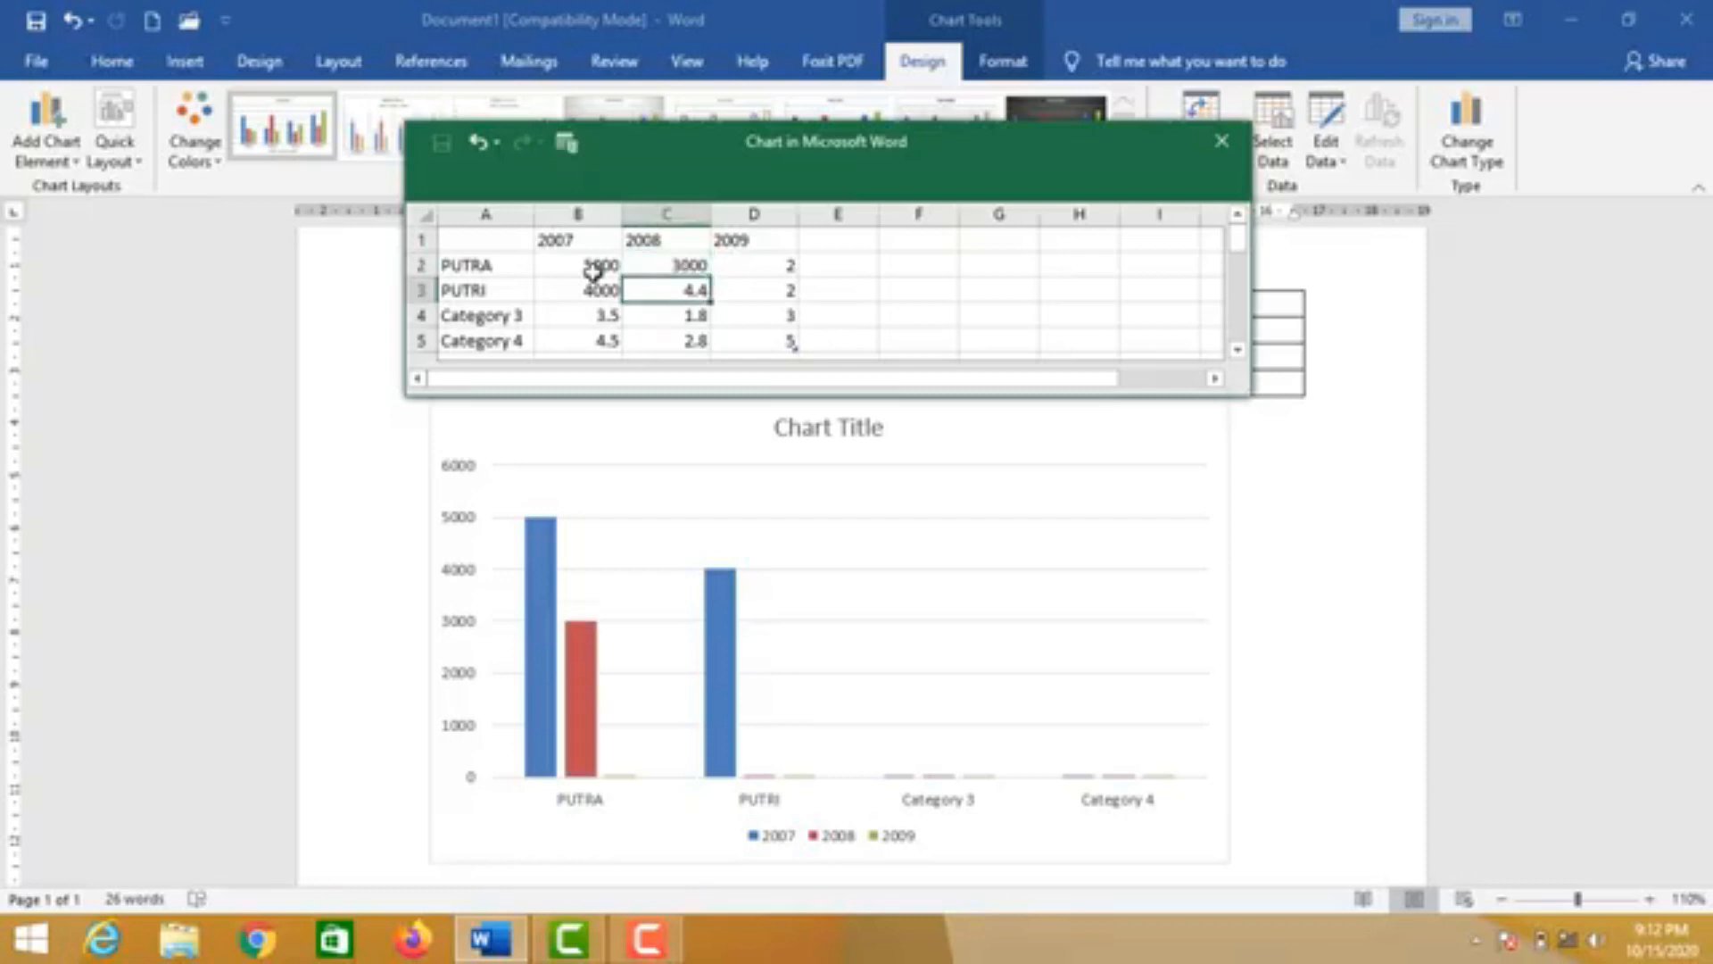
text(7000)
key(Tab)
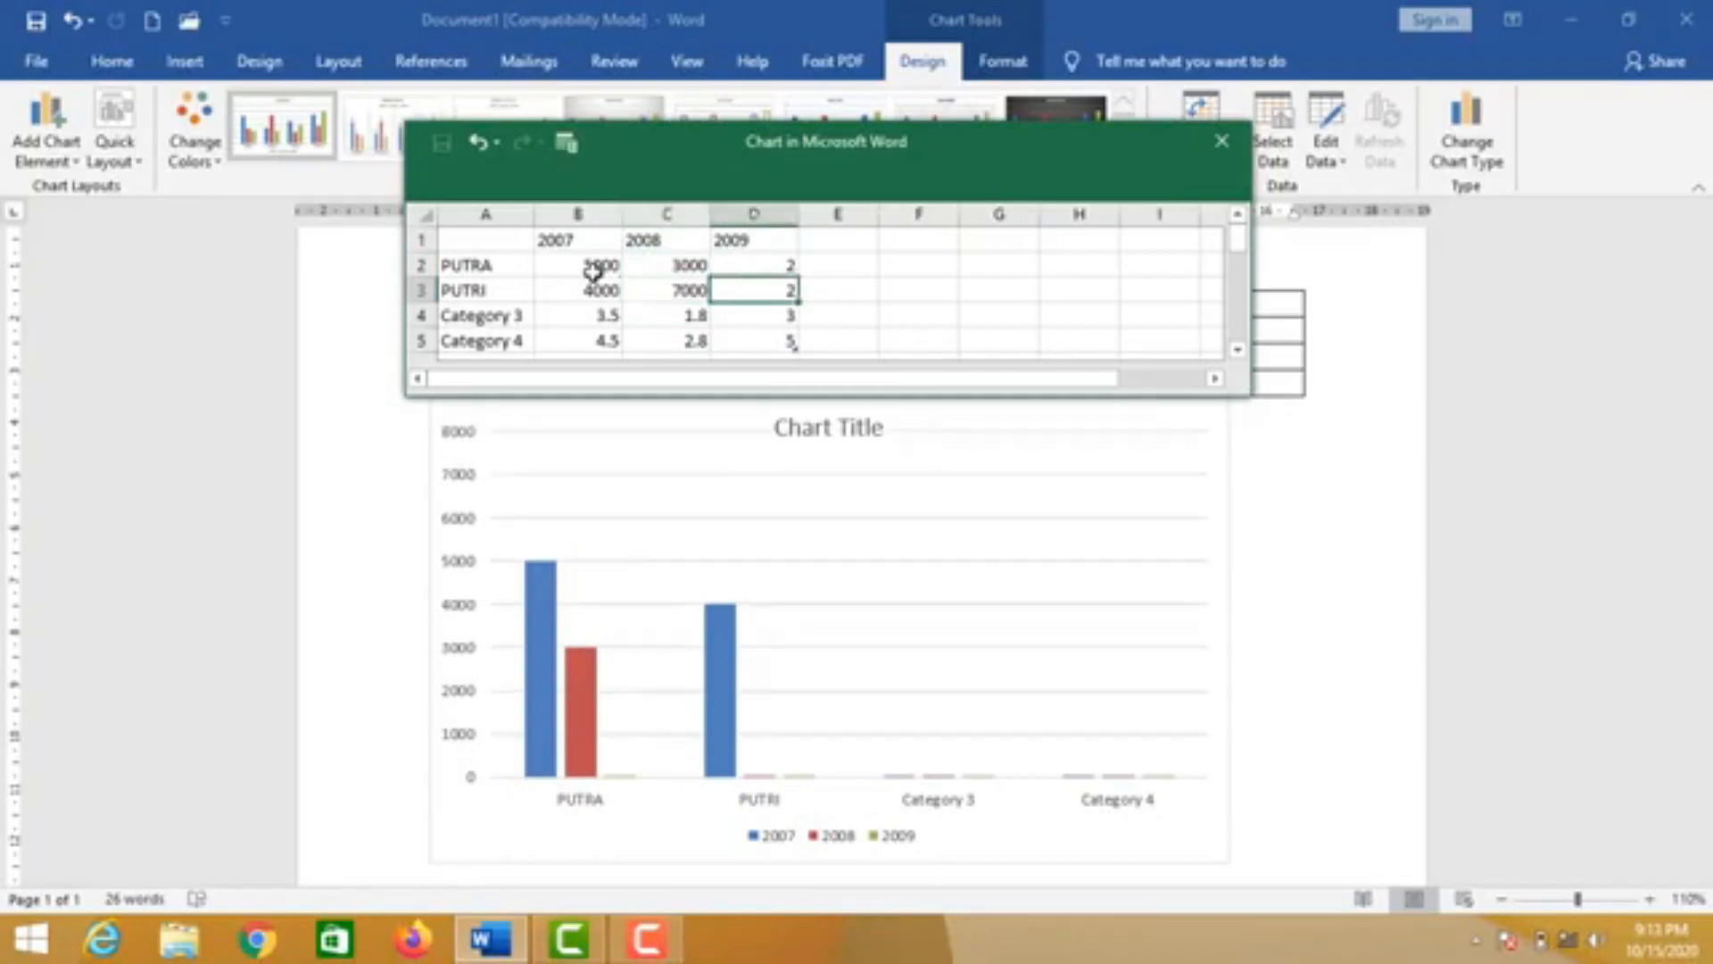
Enter the 2009 values in the chart data: 2500 for PUTRA and 7500 for PUTRI.
key(Up)
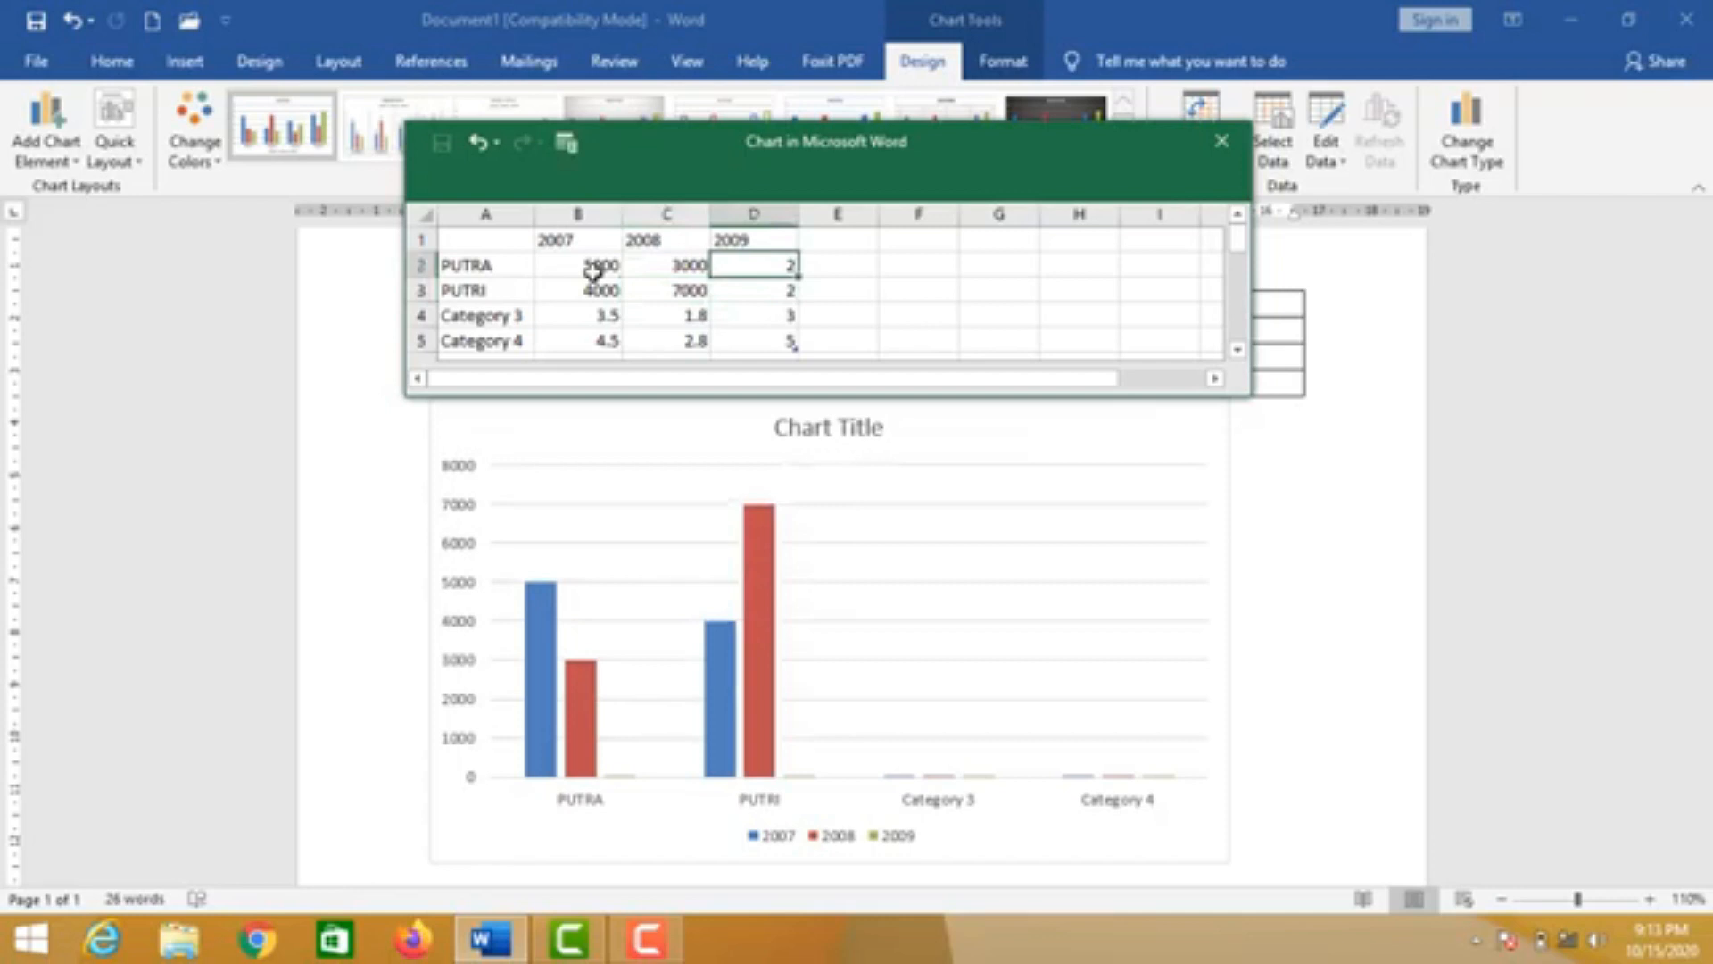
text(2500)
key(Return)
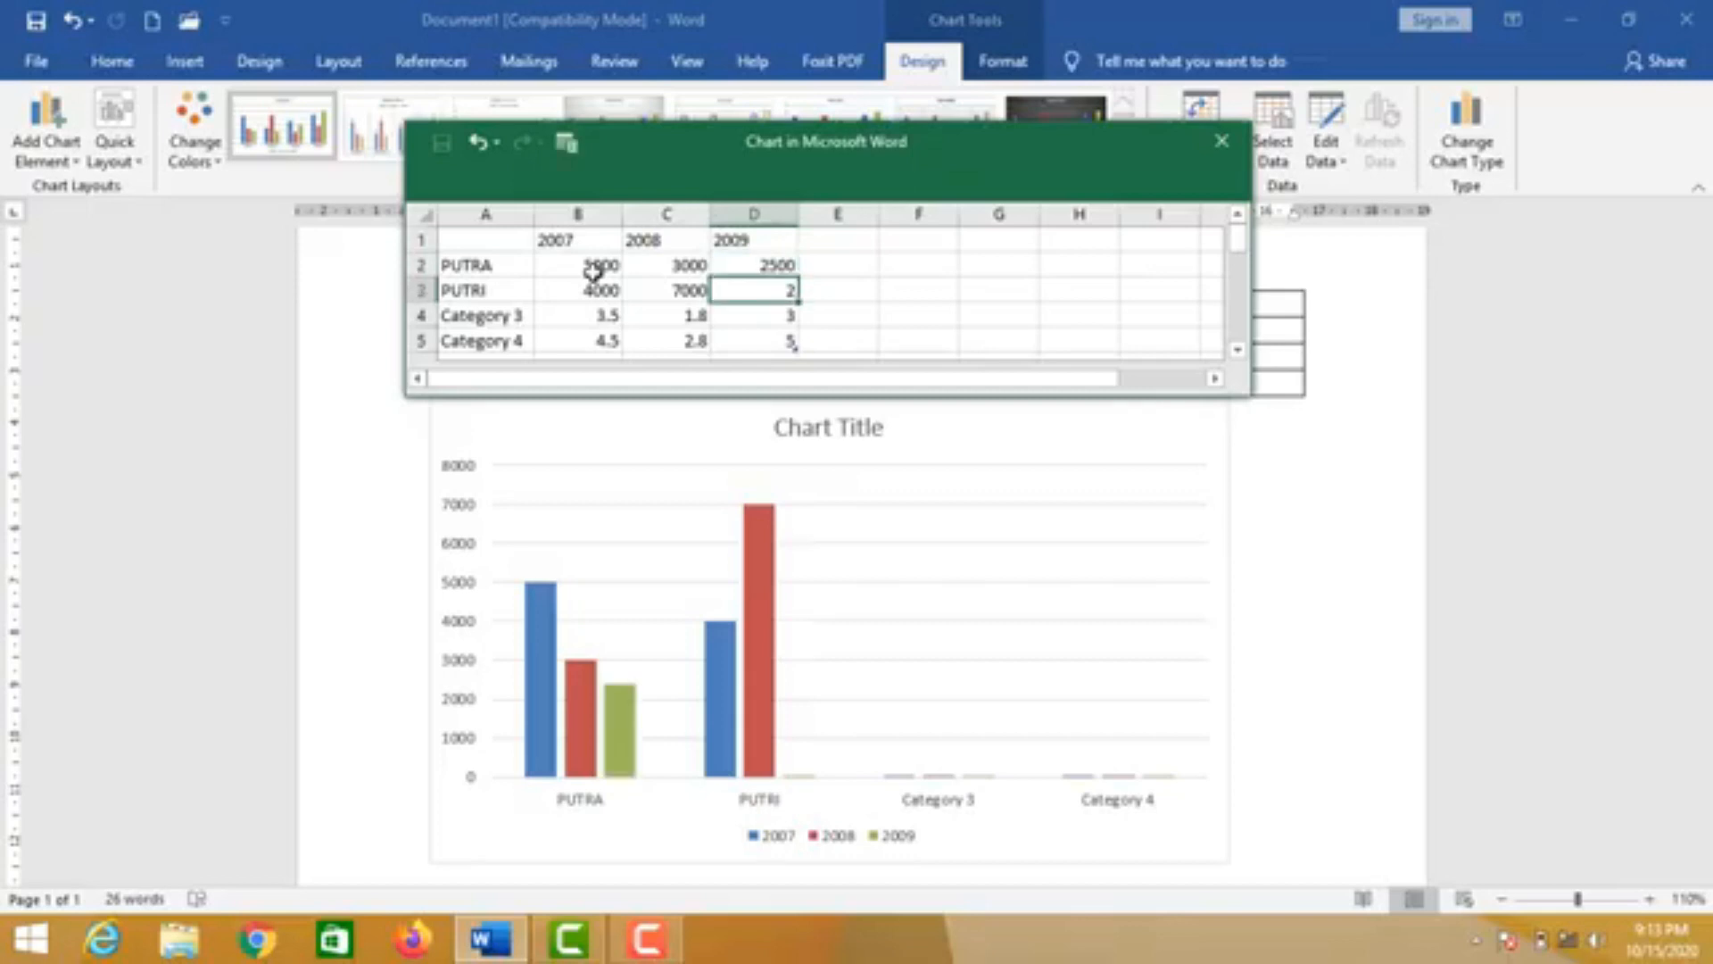
text(7500)
Clear the unused Category 3 and Category 4 labels and values (A4:D5) from the chart's data sheet.
click(486, 317)
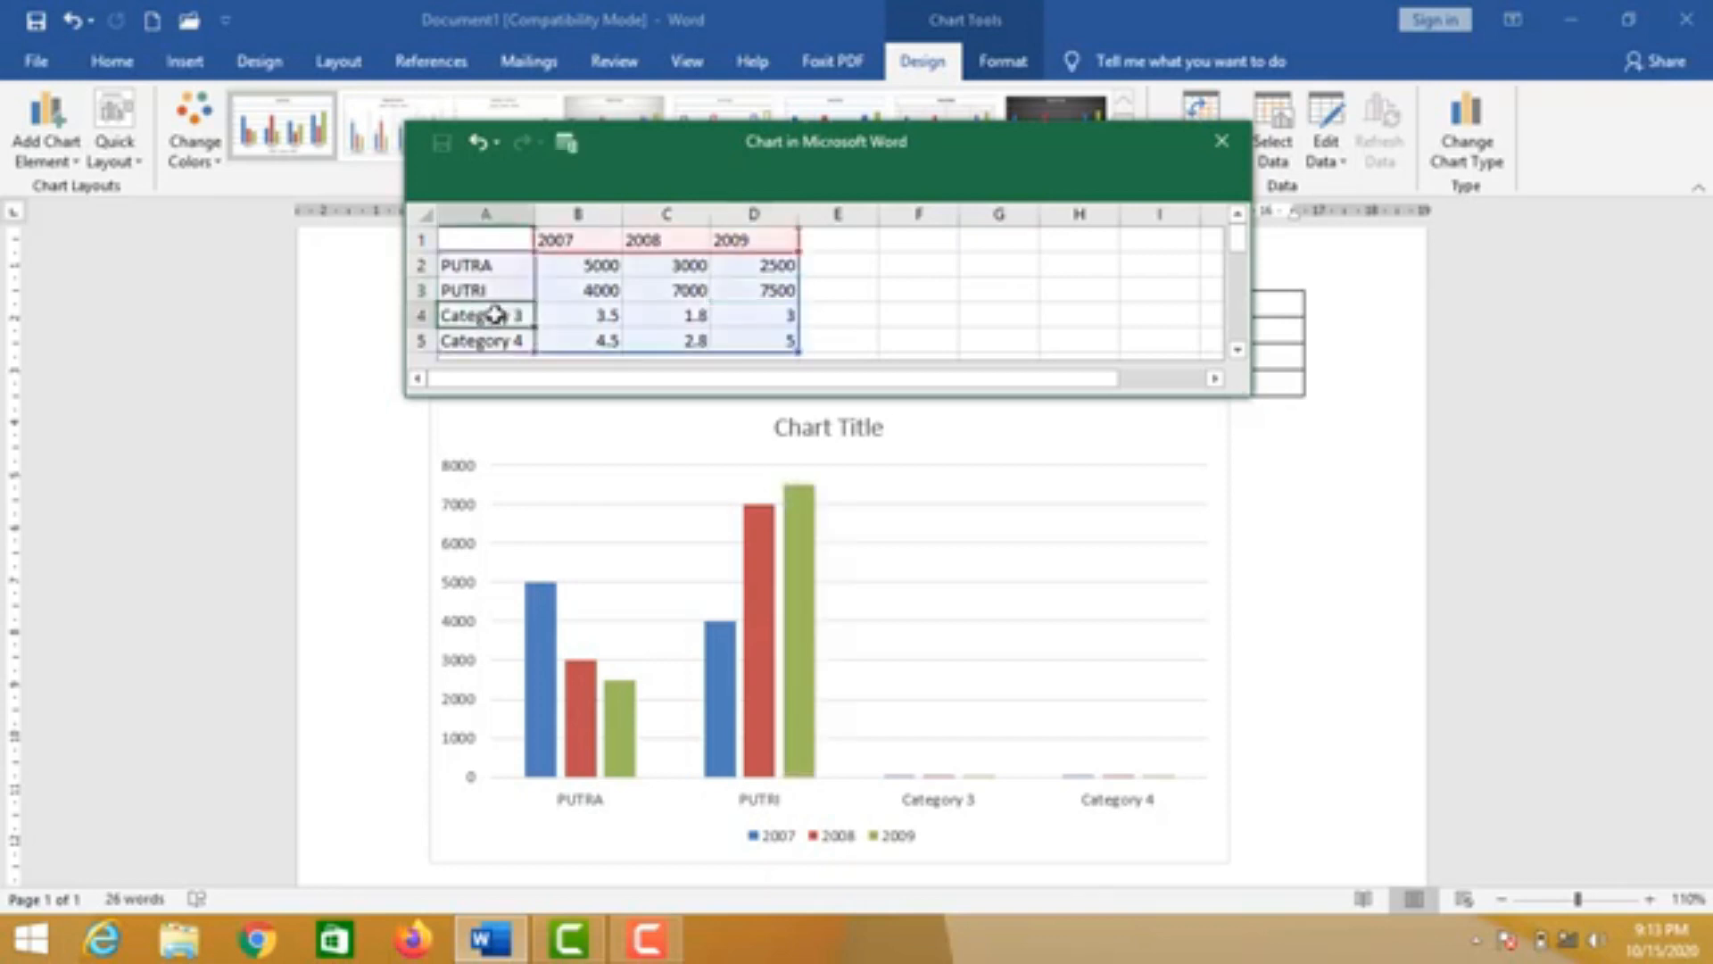
drag(496, 317, 787, 333)
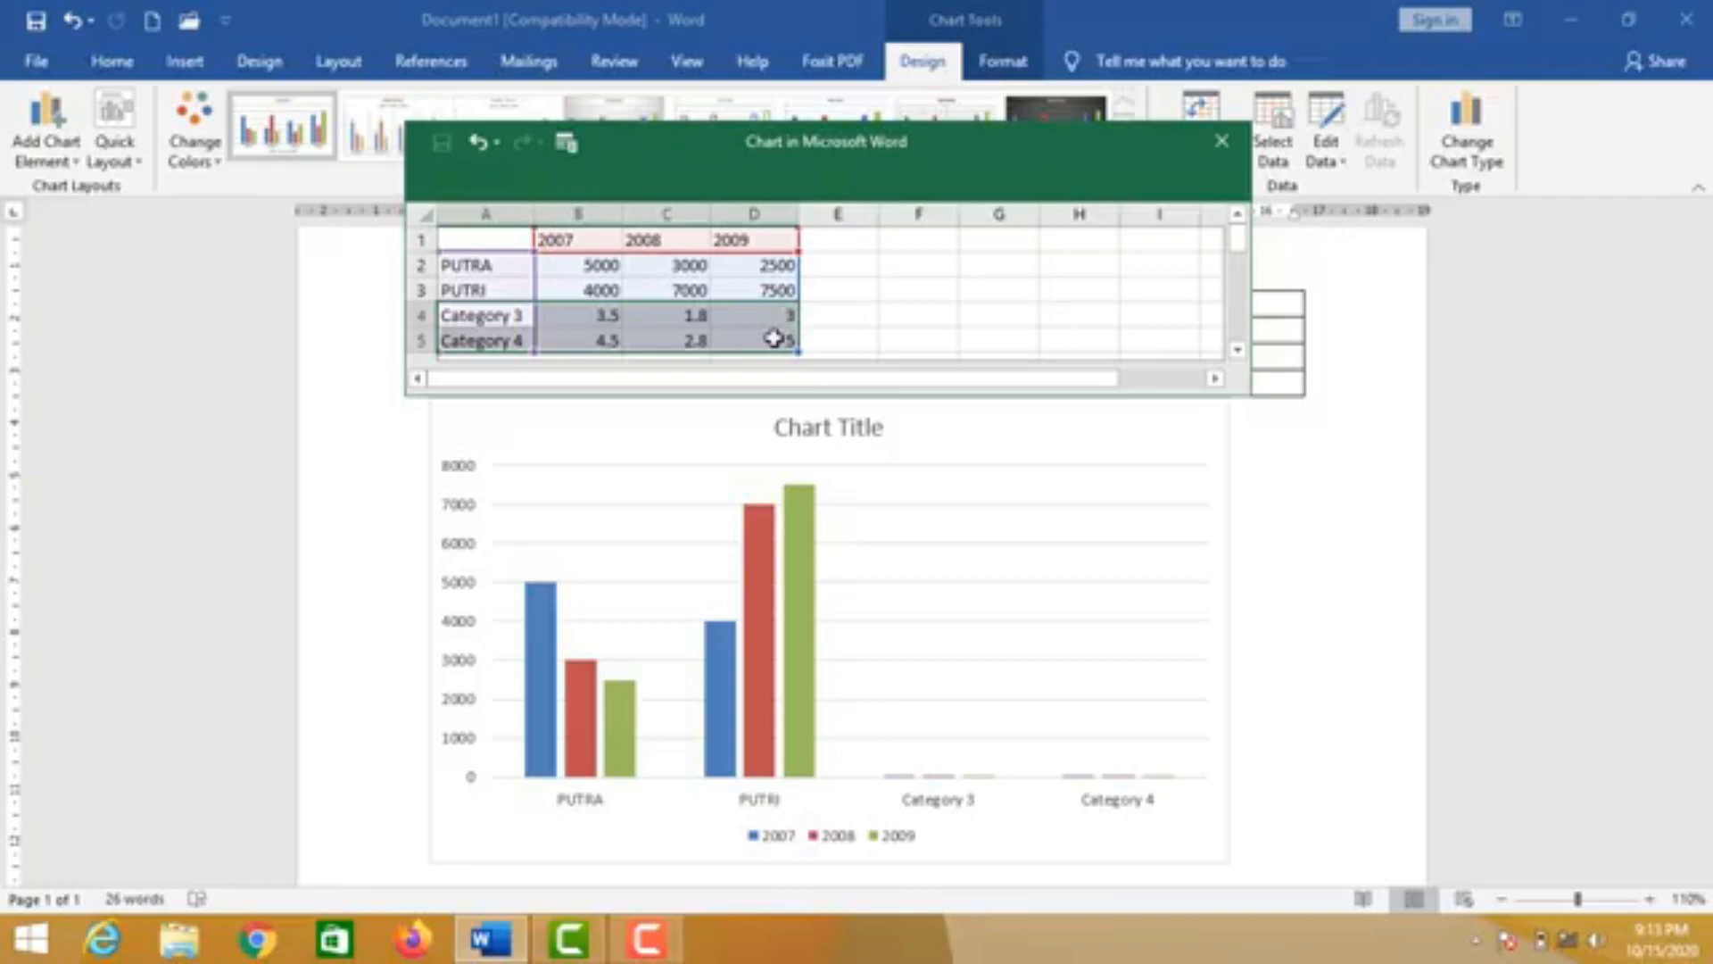
key(BackSpace)
key(Left)
drag(511, 312, 793, 336)
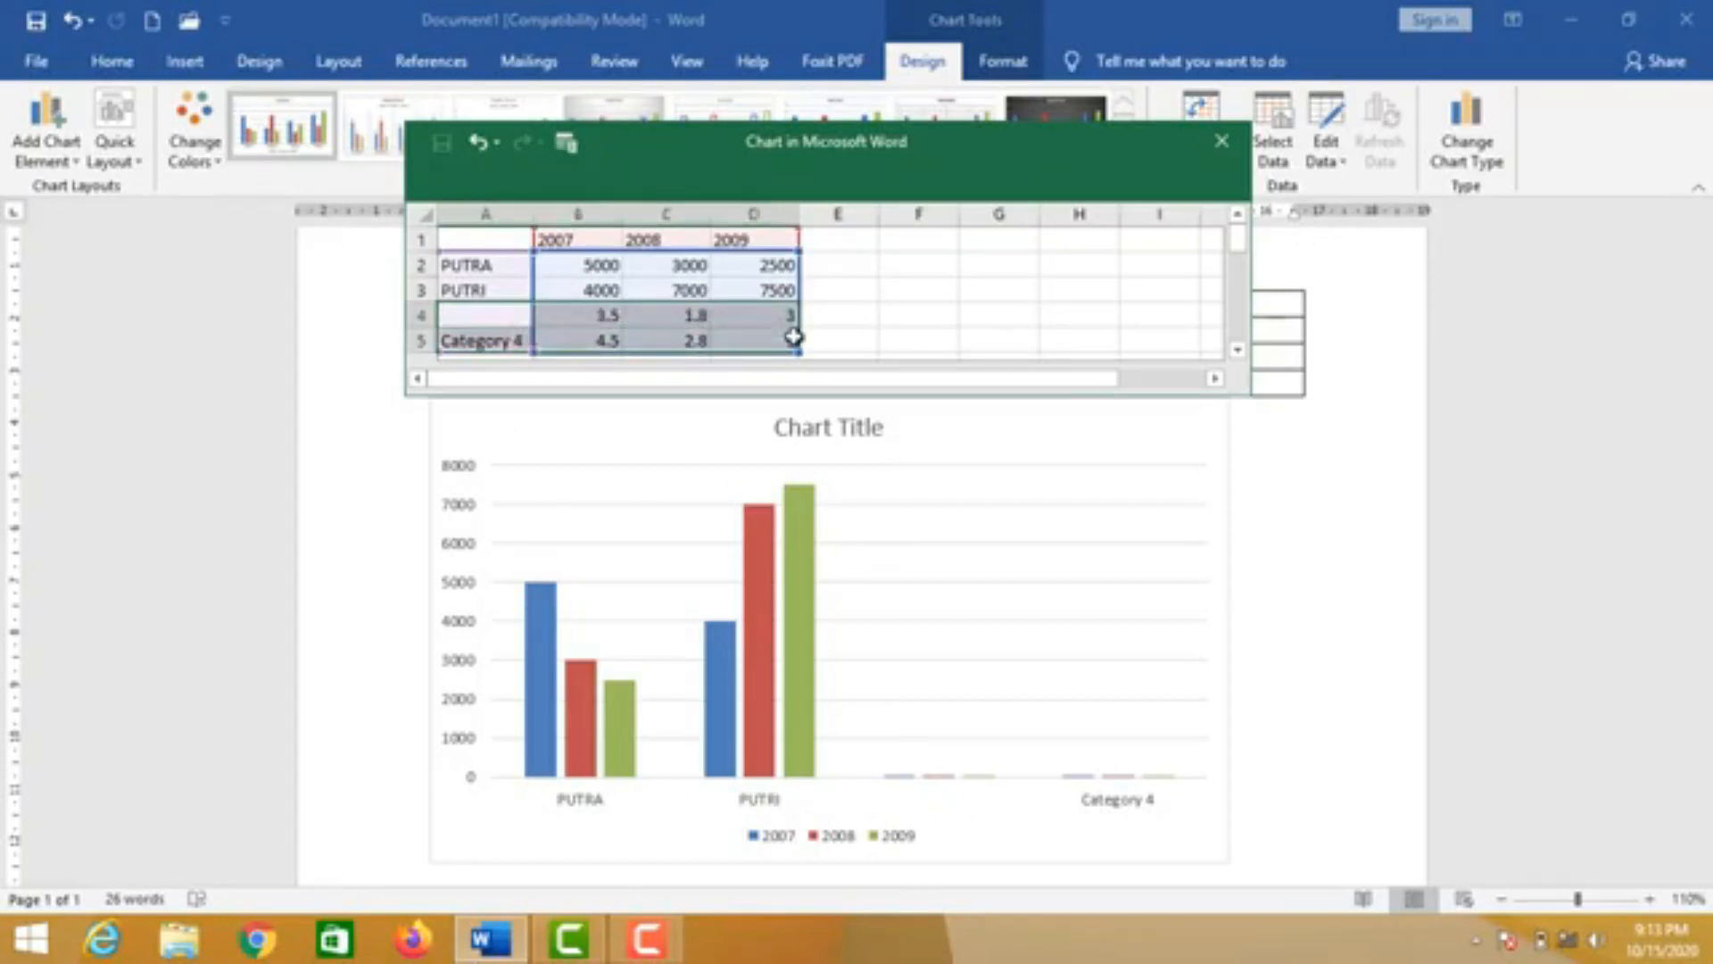
key(Delete)
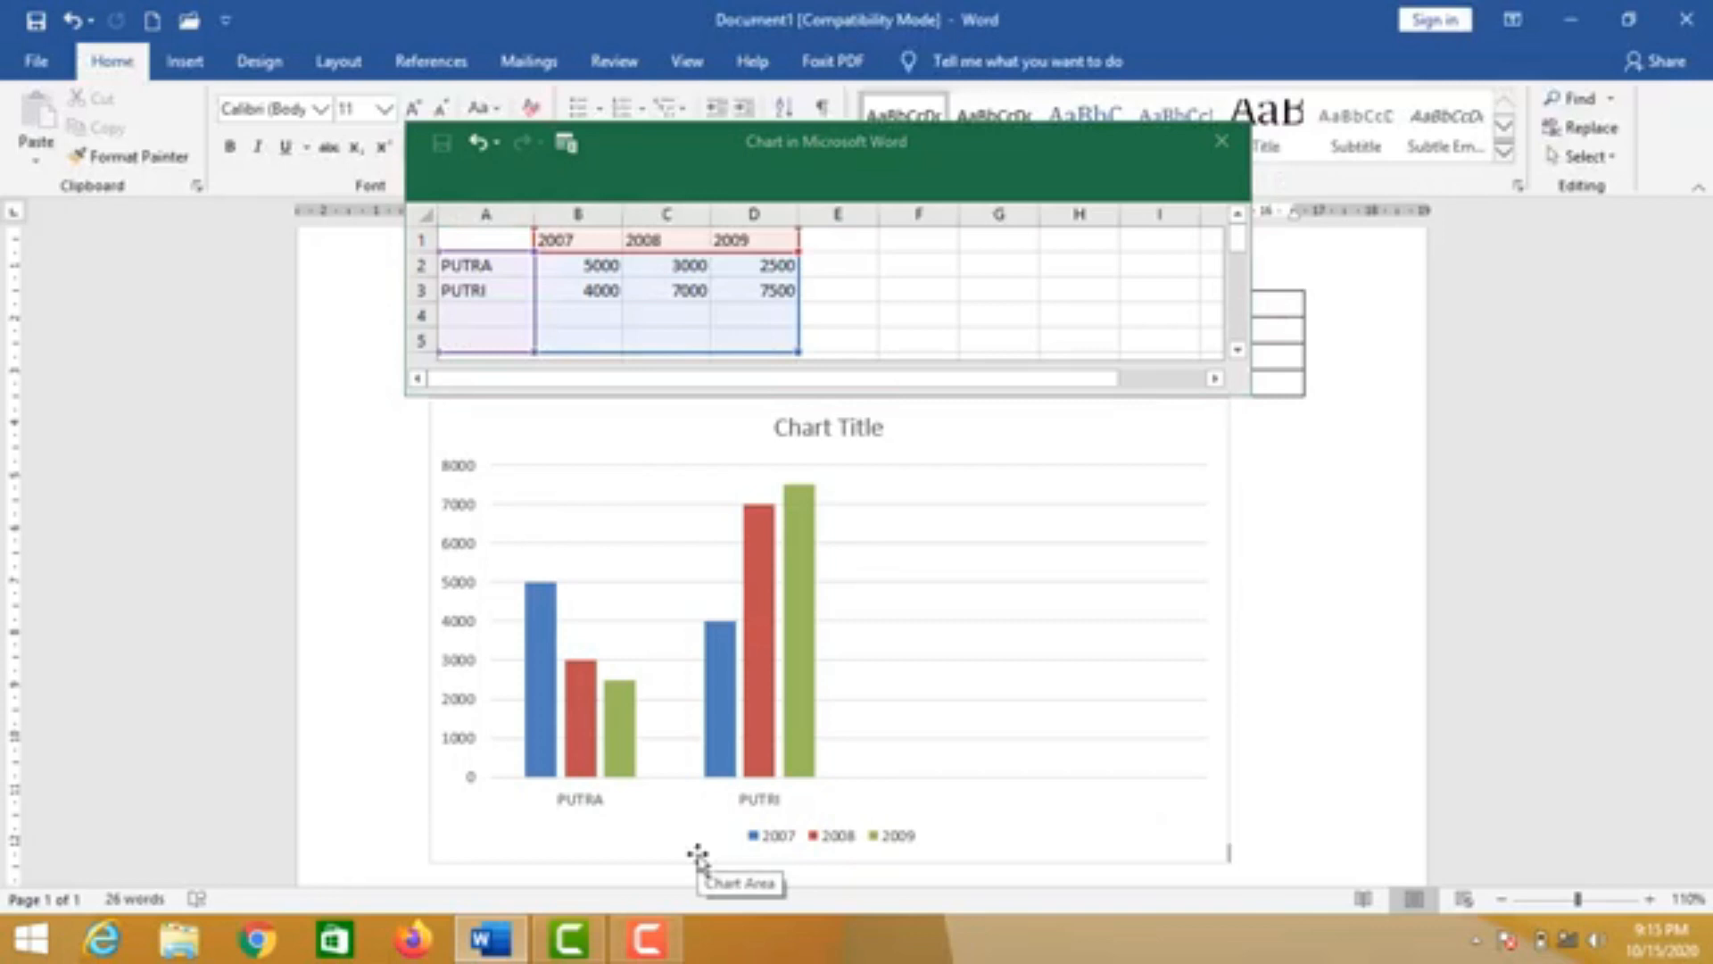